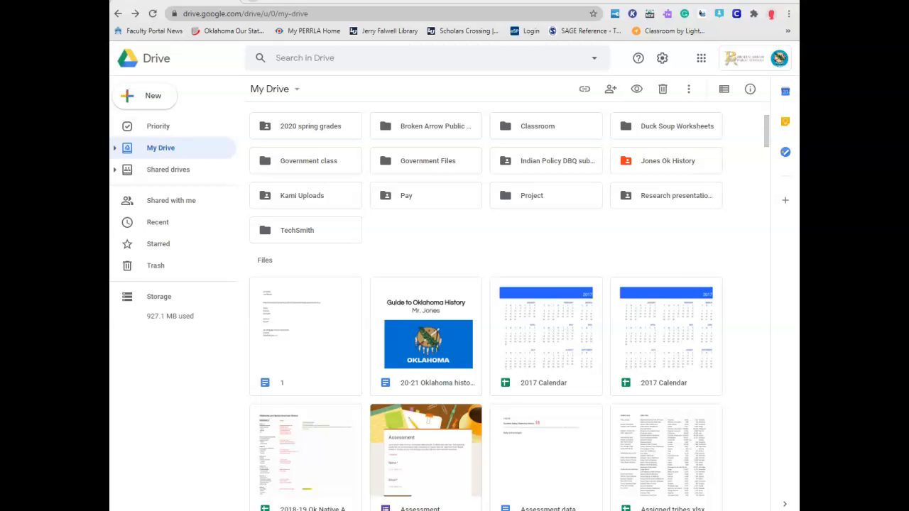
Step: Create a new Google My Maps map from Drive
{"action": "left_click", "coordinate": [144, 95]}
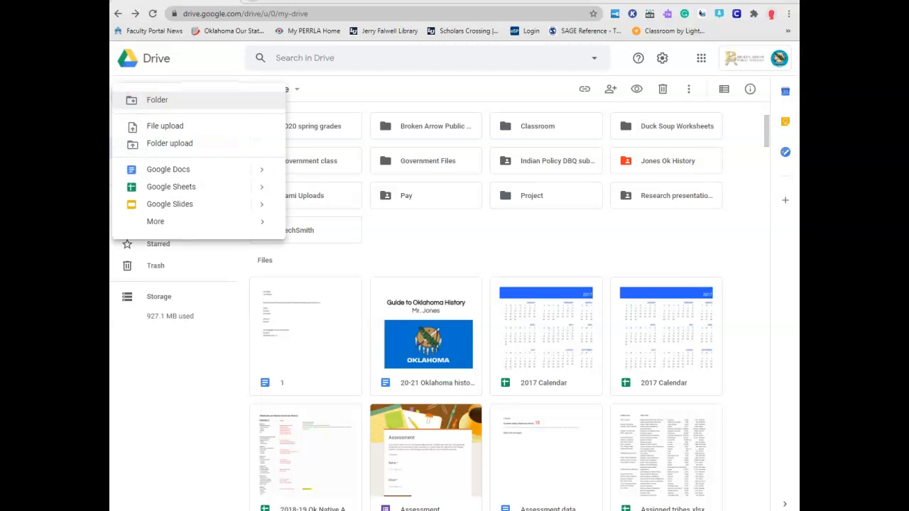
{"action": "mouse_move", "coordinate": [170, 221]}
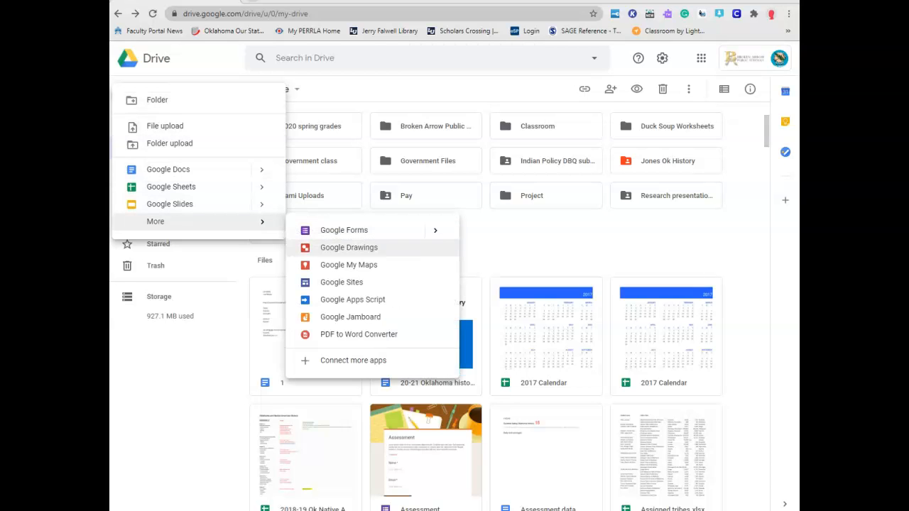
{"action": "left_click", "coordinate": [349, 265]}
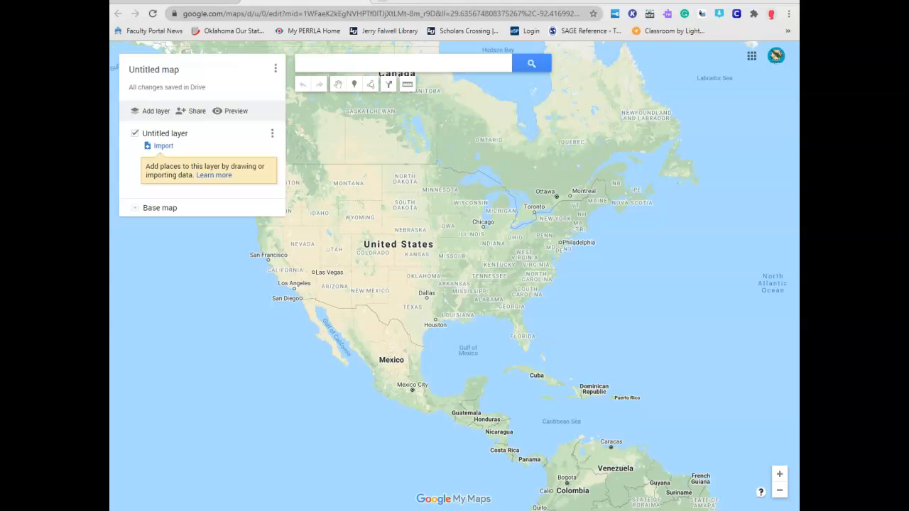
Step: Try out several base map styles, including terrain and the dark one, and set the base map to satellite imagery
{"action": "scroll", "coordinate": [358, 269], "scroll_direction": "down", "scroll_amount": 1}
{"action": "left_click_drag", "start_coordinate": [358, 268], "coordinate": [610, 297]}
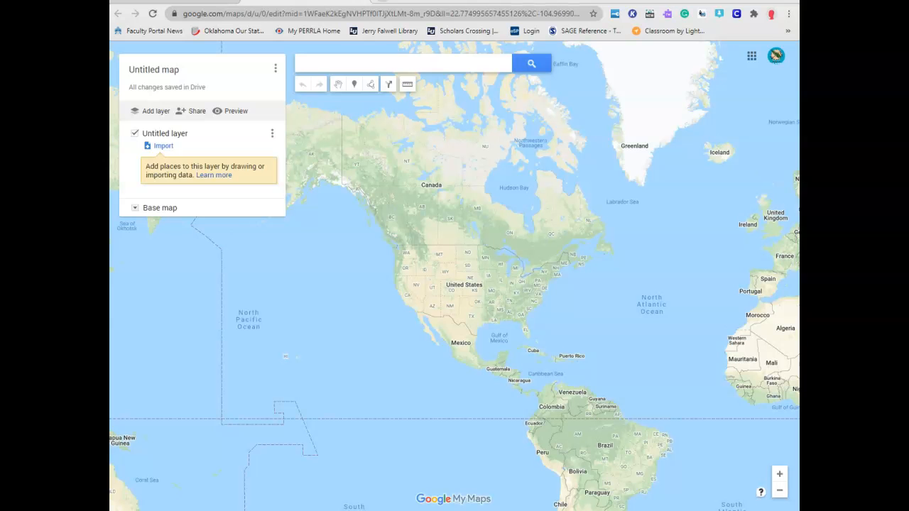
{"action": "left_click", "coordinate": [135, 208]}
{"action": "left_click", "coordinate": [241, 237]}
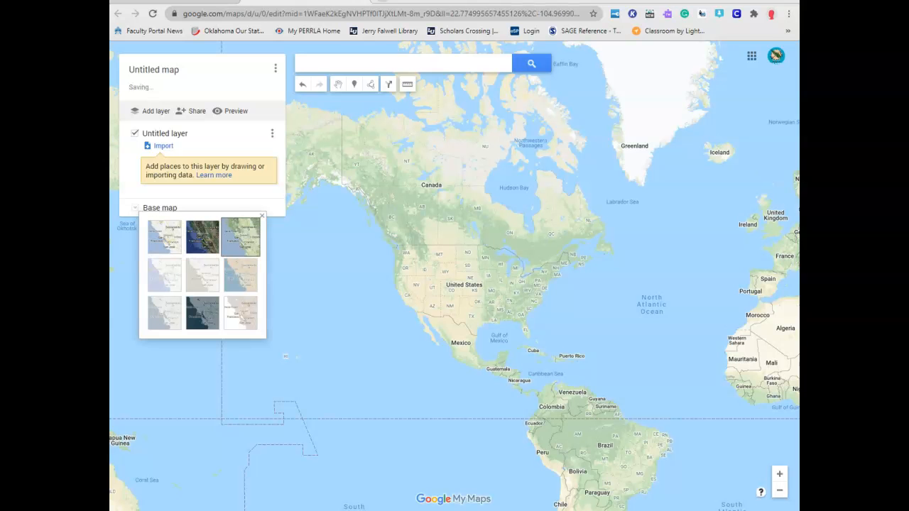
{"action": "left_click", "coordinate": [241, 276]}
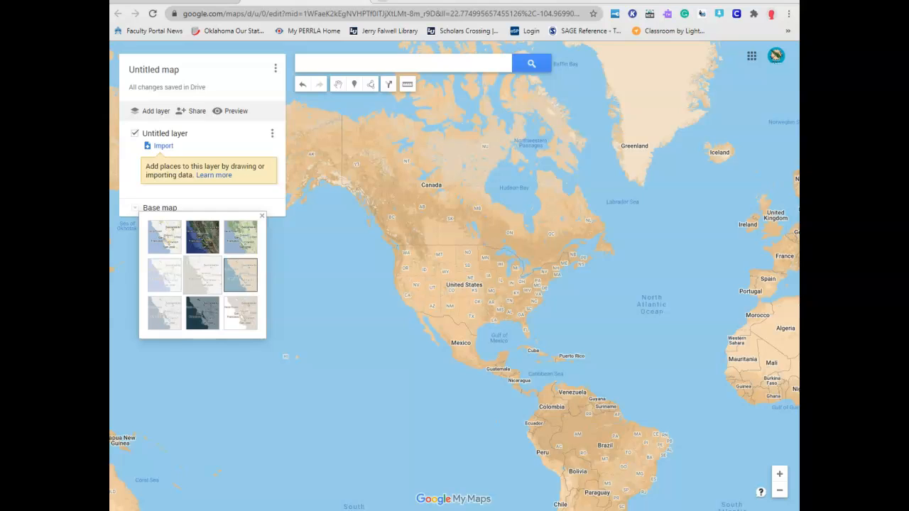
{"action": "left_click", "coordinate": [202, 276]}
{"action": "left_click", "coordinate": [164, 312]}
{"action": "left_click", "coordinate": [203, 313]}
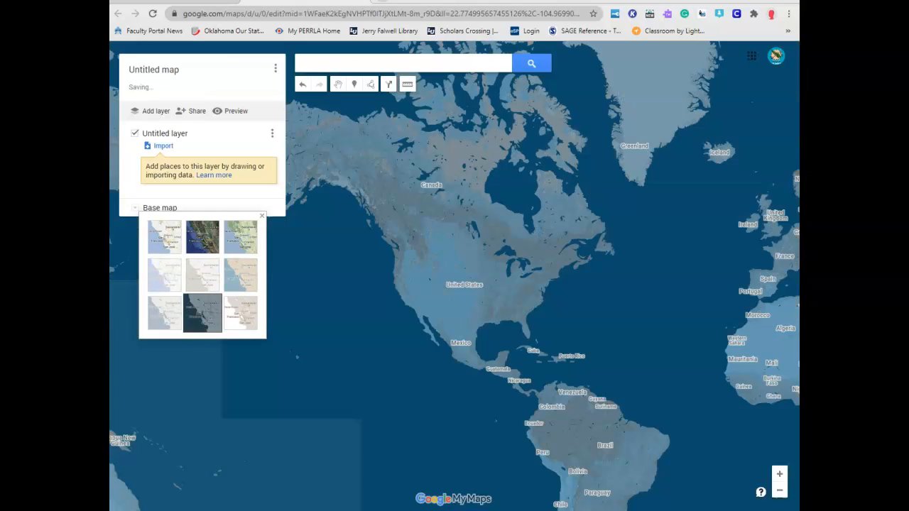
{"action": "left_click", "coordinate": [202, 237]}
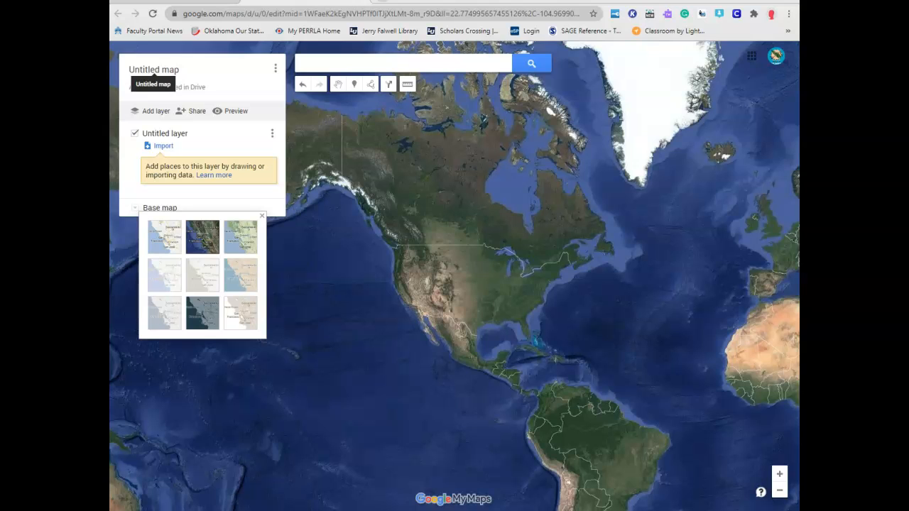
Step: Retitle the untitled map with the teacher's surname followed by "Ok history map" and save the title
{"action": "left_click", "coordinate": [154, 70]}
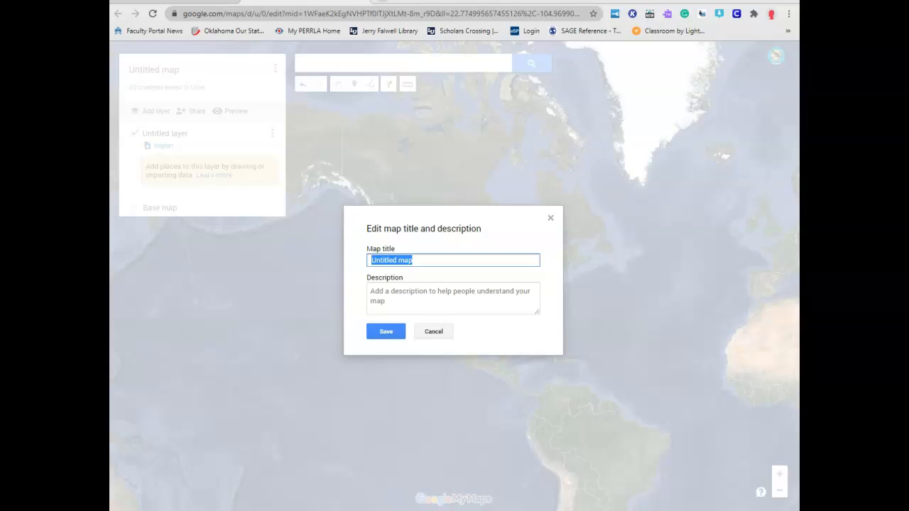
{"action": "type", "text": "Jones "}
{"action": "type", "text": "Ok hiso"}
{"action": "type", "text": "try"}
{"action": "key", "text": "BackSpace"}
{"action": "key", "text": "BackSpace"}
{"action": "key", "text": "BackSpace"}
{"action": "key", "text": "BackSpace"}
{"action": "key", "text": "BackSpace"}
{"action": "type", "text": "tory map"}
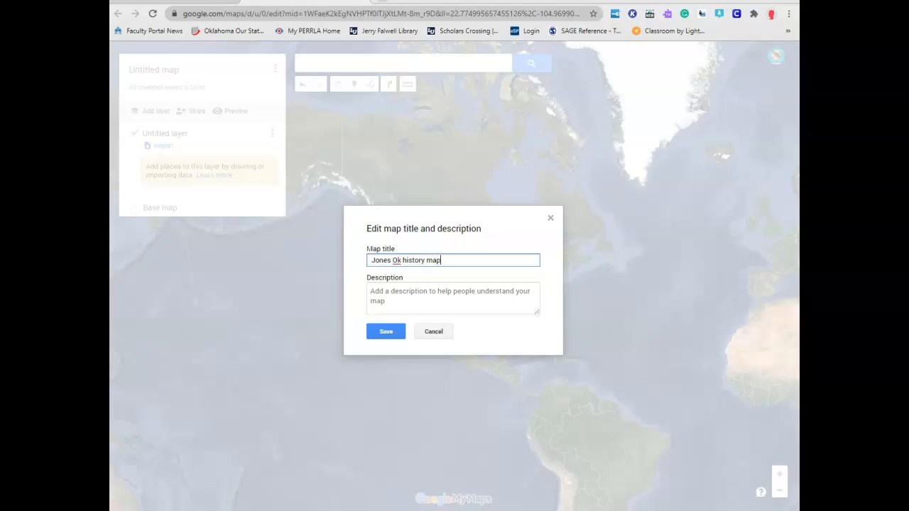
{"action": "left_click", "coordinate": [386, 332]}
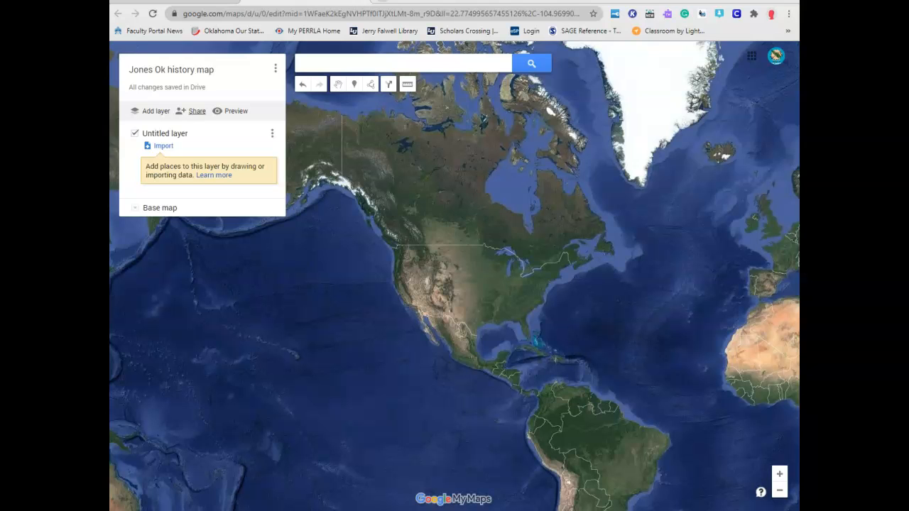
Step: View the map's options for sharing with people and by link
{"action": "left_click", "coordinate": [195, 111]}
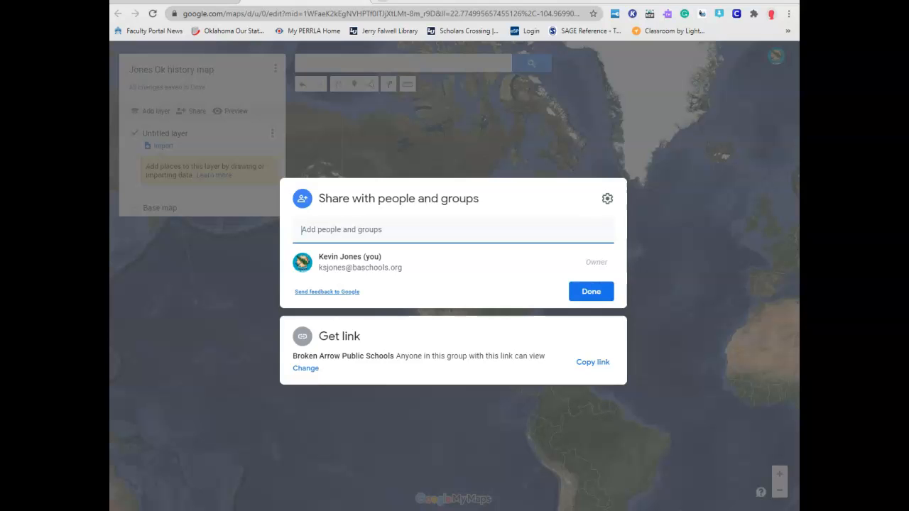
{"action": "key", "text": "Escape"}
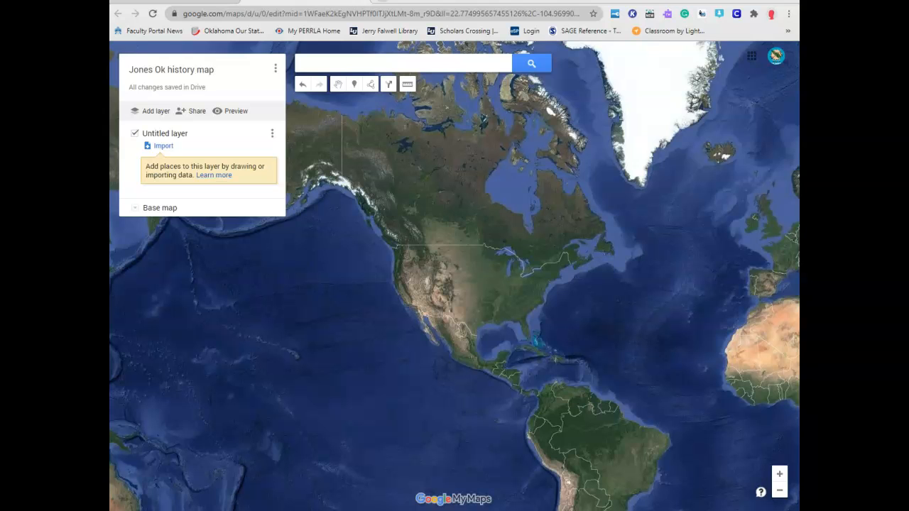
Step: Rename the map's untitled layer to "Famous places"
{"action": "left_click", "coordinate": [165, 134]}
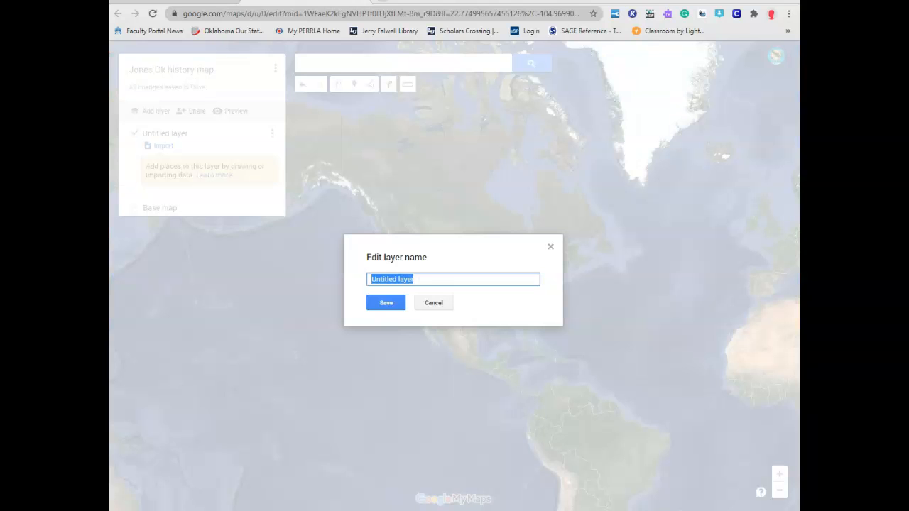
{"action": "type", "text": "Famous places"}
{"action": "key", "text": "Return"}
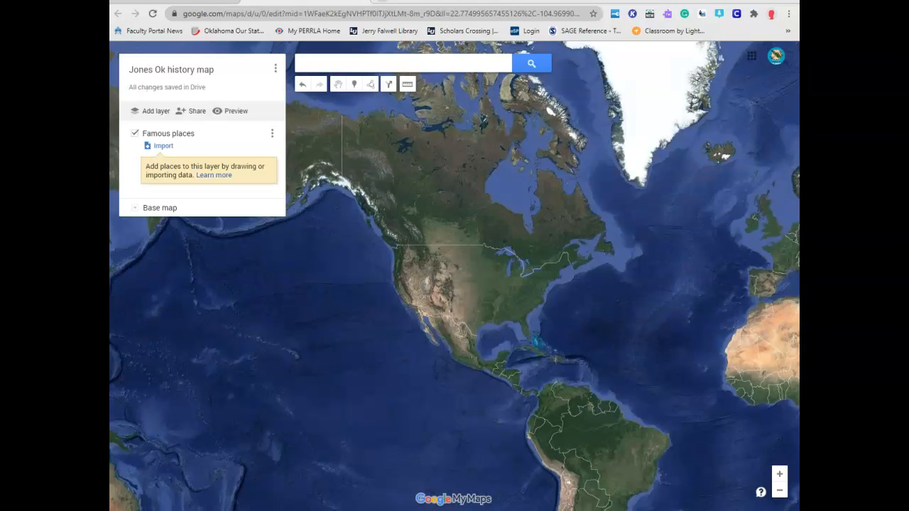
Step: Add a second layer to the map and name it "State parks"
{"action": "scroll", "coordinate": [492, 318], "scroll_direction": "up", "scroll_amount": 1}
{"action": "left_click_drag", "start_coordinate": [491, 318], "coordinate": [528, 340]}
{"action": "scroll", "coordinate": [529, 340], "scroll_direction": "up", "scroll_amount": 1}
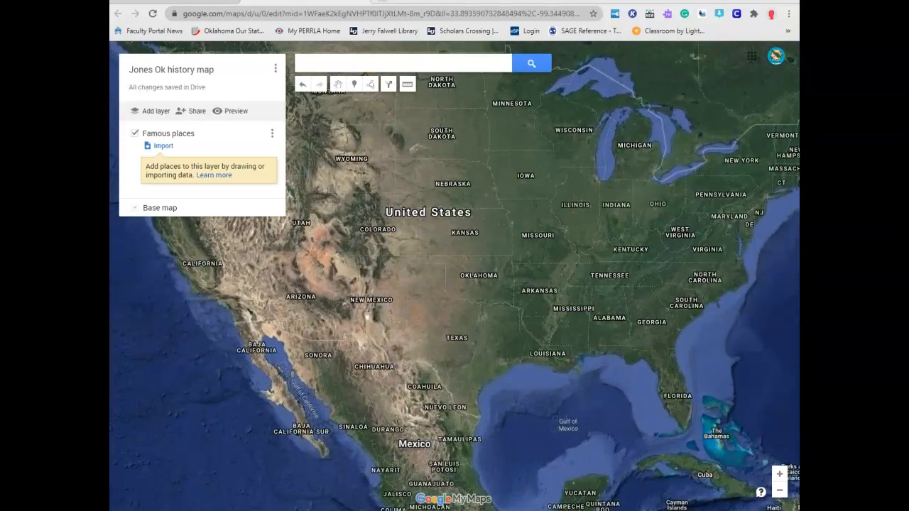
{"action": "scroll", "coordinate": [477, 321], "scroll_direction": "up", "scroll_amount": 1}
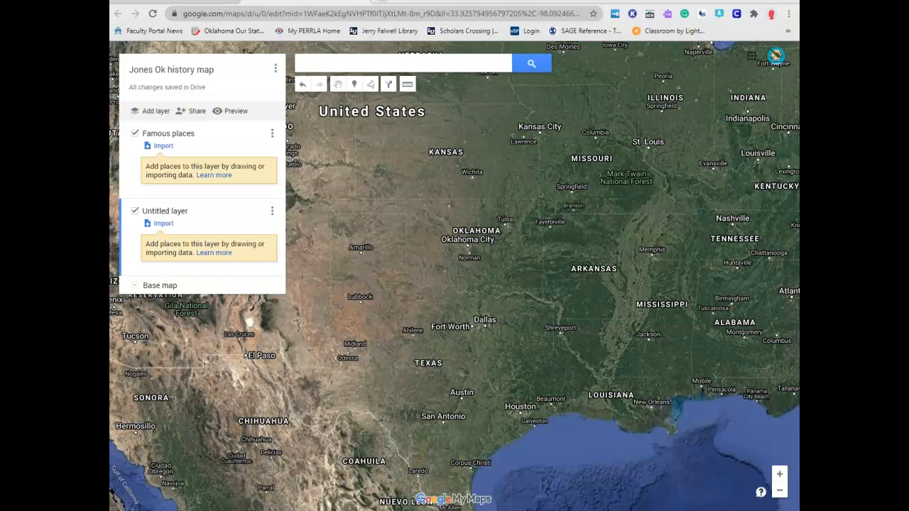
{"action": "left_click", "coordinate": [165, 211]}
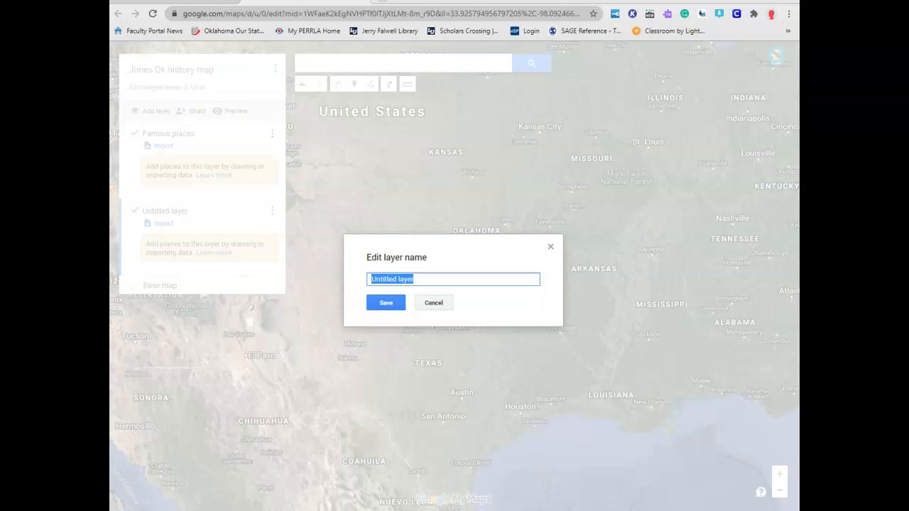
{"action": "type", "text": "Stat"}
{"action": "key", "text": "BackSpace"}
{"action": "key", "text": "BackSpace"}
{"action": "type", "text": "ate parks"}
{"action": "key", "text": "Return"}
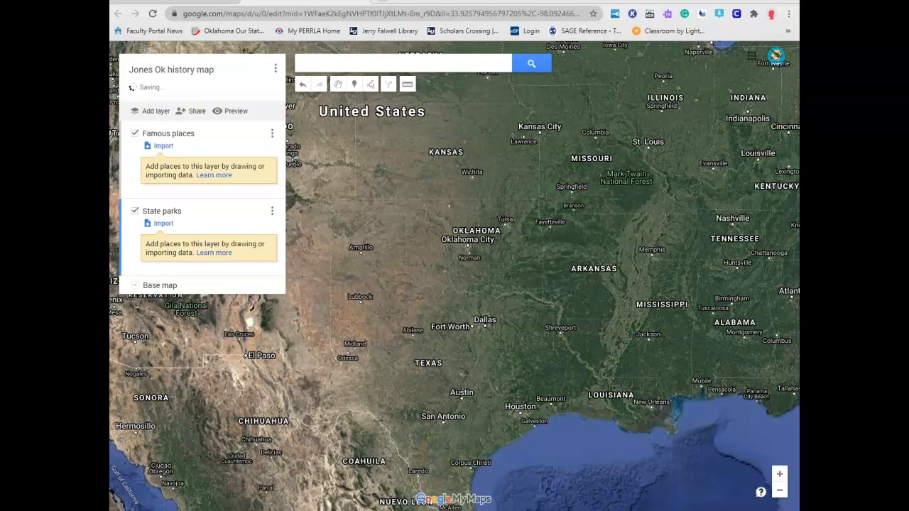
Step: Add a third layer to the map and name it "Major cities"
{"action": "left_click", "coordinate": [165, 288]}
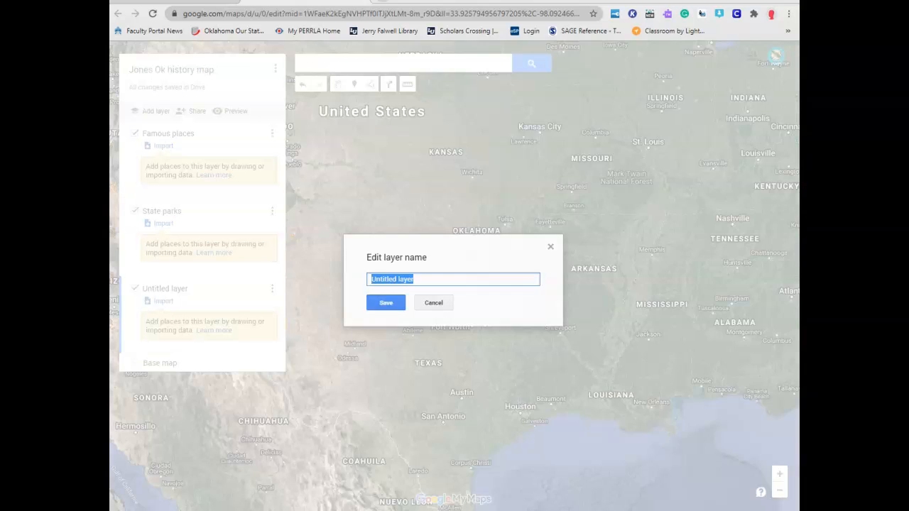
{"action": "type", "text": "Major "}
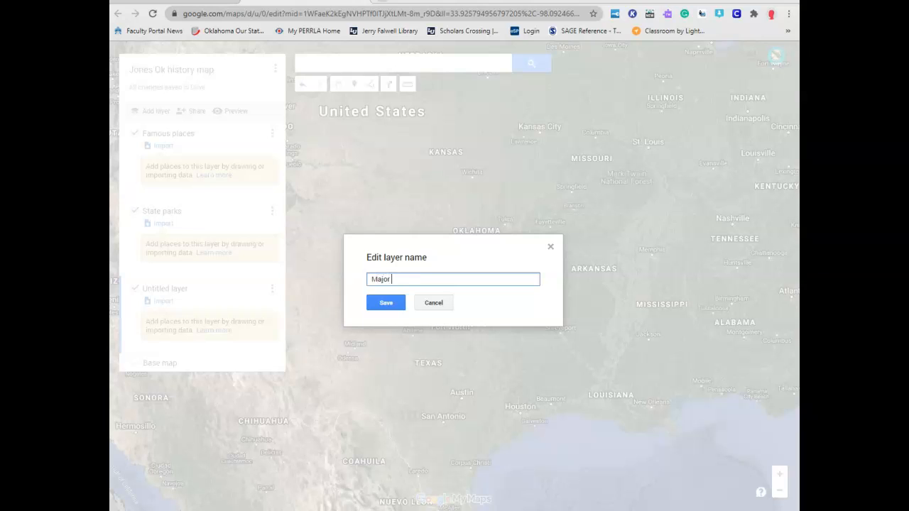
{"action": "type", "text": "cities"}
{"action": "key", "text": "Return"}
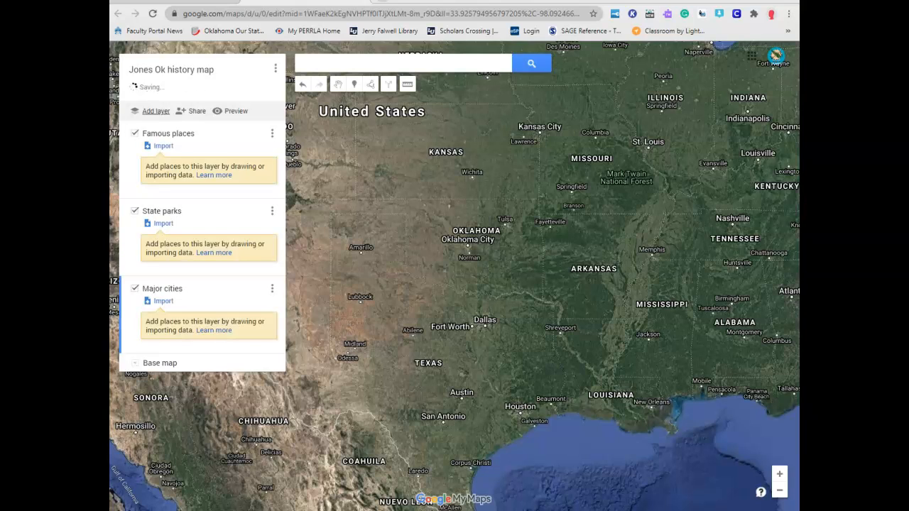
Step: Add a fourth layer to the map and name it "Forts"
{"action": "left_click", "coordinate": [165, 366]}
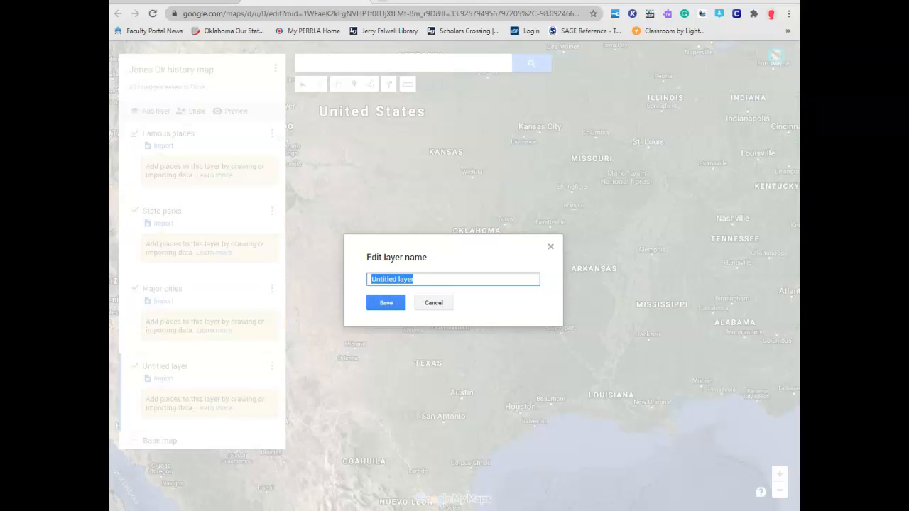
{"action": "type", "text": "Forts"}
{"action": "key", "text": "Return"}
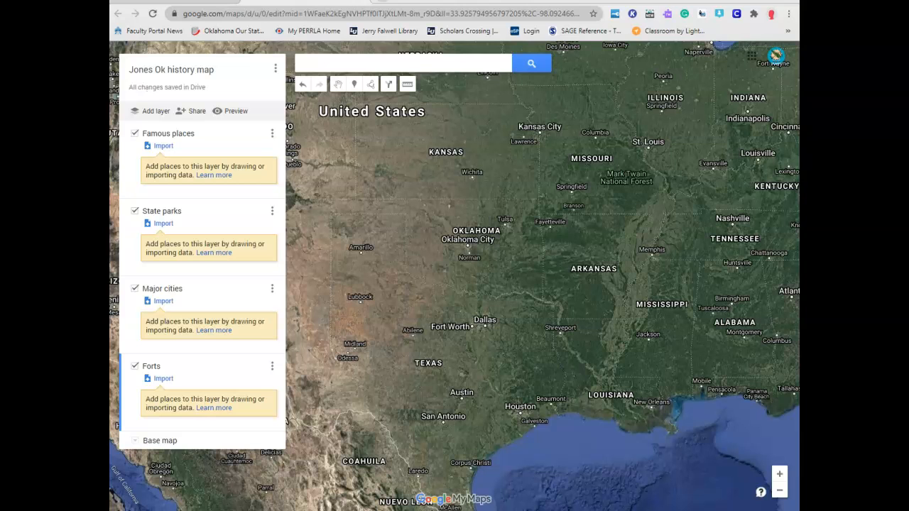
Step: Examine the satellite imagery of Oklahoma down to the Broken Arrow Freshman Academy building and its grounds
{"action": "left_click_drag", "start_coordinate": [497, 270], "coordinate": [478, 299]}
{"action": "scroll", "coordinate": [452, 303], "scroll_direction": "up", "scroll_amount": 5}
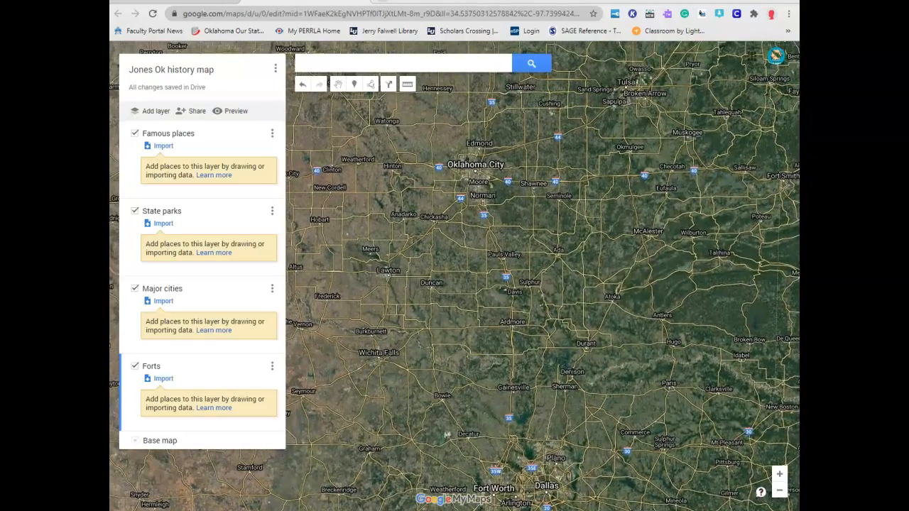
{"action": "scroll", "coordinate": [497, 261], "scroll_direction": "up", "scroll_amount": 2}
{"action": "left_click_drag", "start_coordinate": [497, 262], "coordinate": [473, 424]}
{"action": "left_click_drag", "start_coordinate": [540, 213], "coordinate": [416, 352]}
{"action": "scroll", "coordinate": [602, 284], "scroll_direction": "up", "scroll_amount": 2}
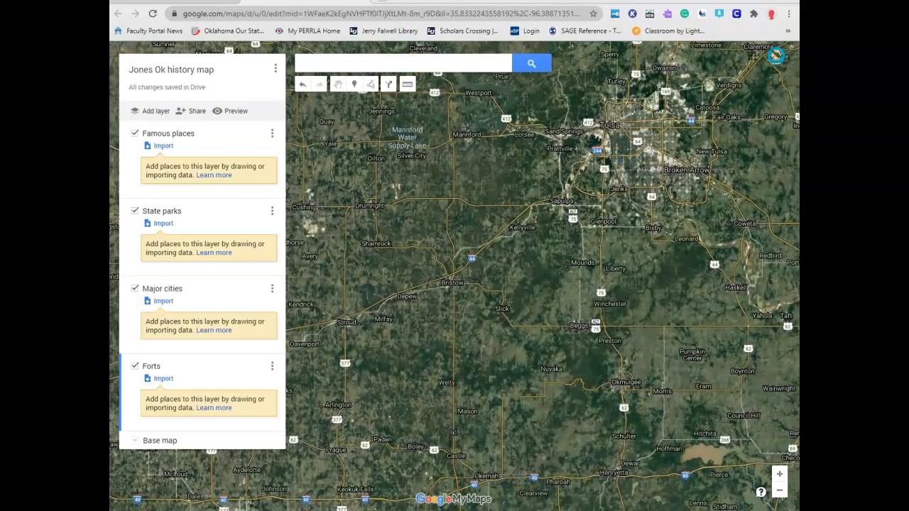
{"action": "scroll", "coordinate": [724, 156], "scroll_direction": "up", "scroll_amount": 2}
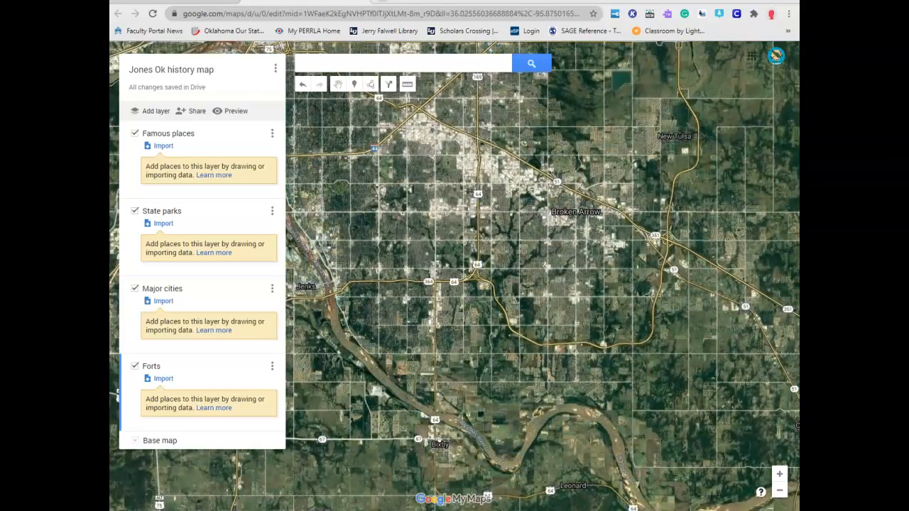
{"action": "scroll", "coordinate": [532, 298], "scroll_direction": "up", "scroll_amount": 2}
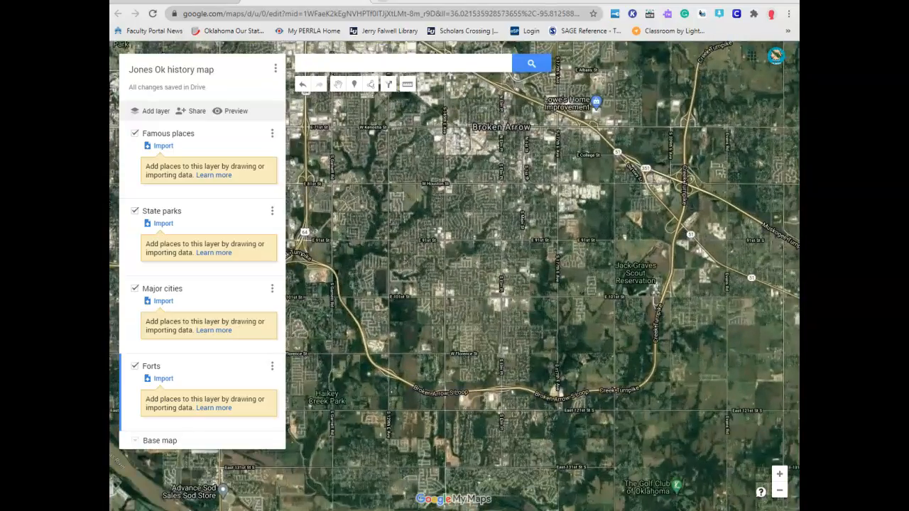
{"action": "scroll", "coordinate": [555, 316], "scroll_direction": "up", "scroll_amount": 1}
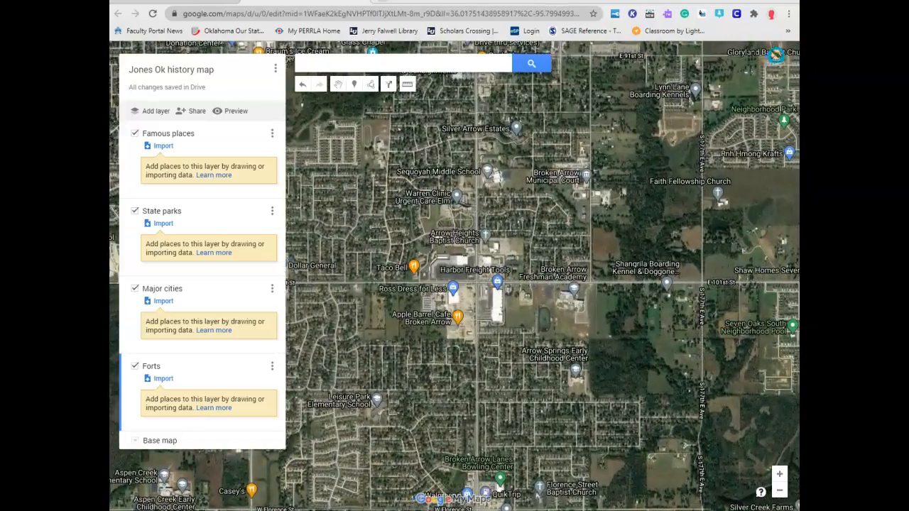
{"action": "scroll", "coordinate": [522, 323], "scroll_direction": "up", "scroll_amount": 2}
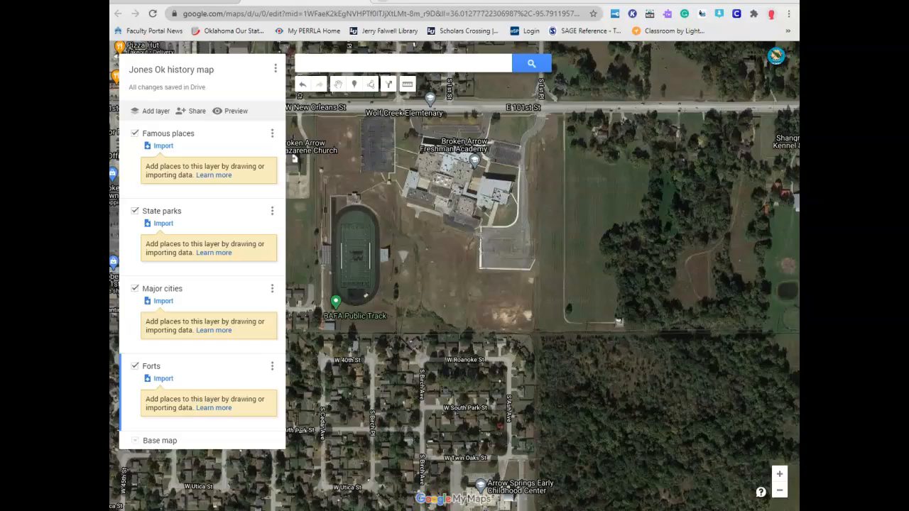
{"action": "left_click_drag", "start_coordinate": [473, 278], "coordinate": [500, 360]}
{"action": "scroll", "coordinate": [480, 330], "scroll_direction": "up", "scroll_amount": 1}
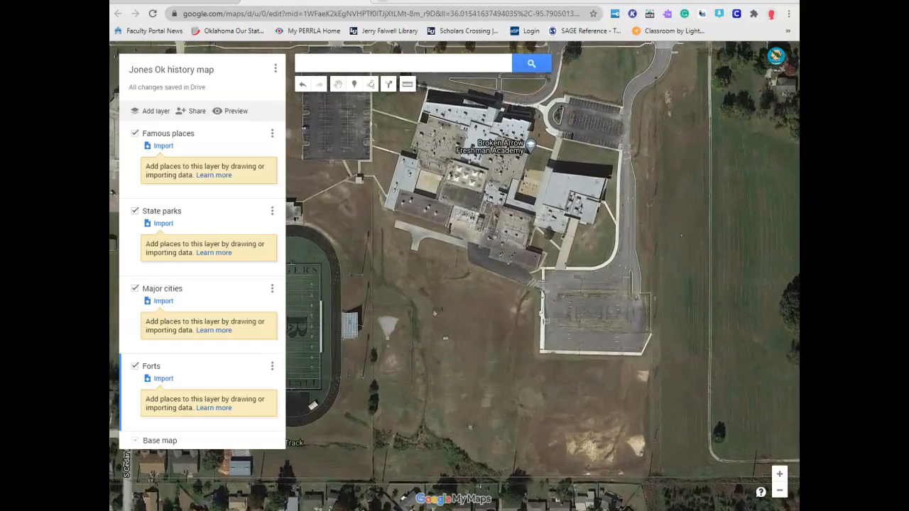
{"action": "scroll", "coordinate": [494, 362], "scroll_direction": "down", "scroll_amount": 1}
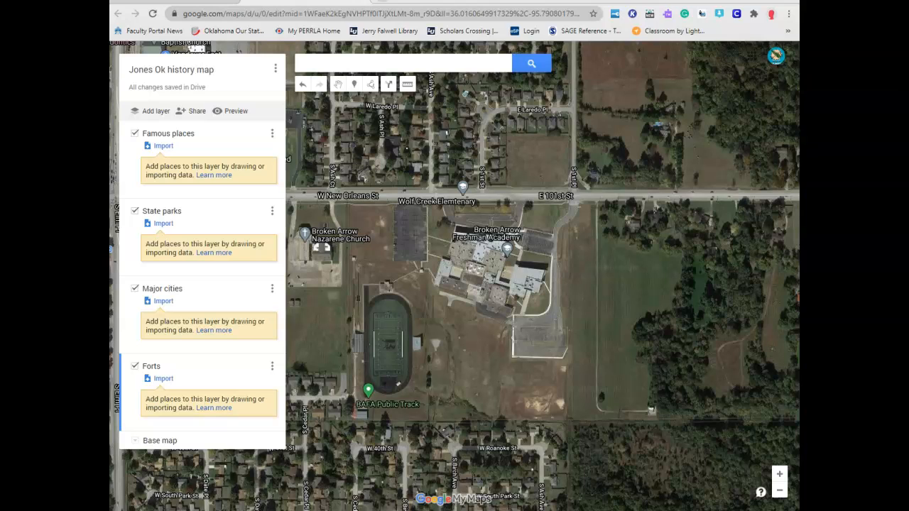
{"action": "scroll", "coordinate": [620, 325], "scroll_direction": "up", "scroll_amount": 1}
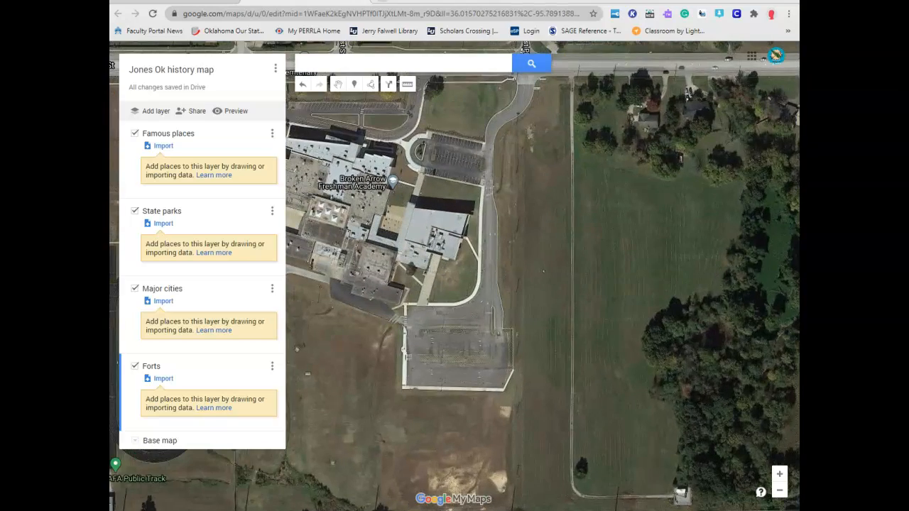
{"action": "left_click_drag", "start_coordinate": [497, 284], "coordinate": [649, 341]}
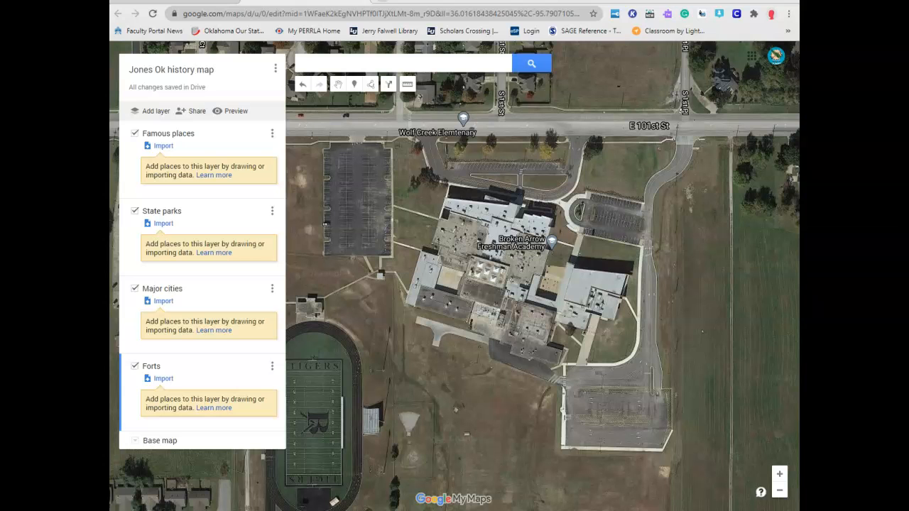
{"action": "scroll", "coordinate": [454, 375], "scroll_direction": "down", "scroll_amount": 1}
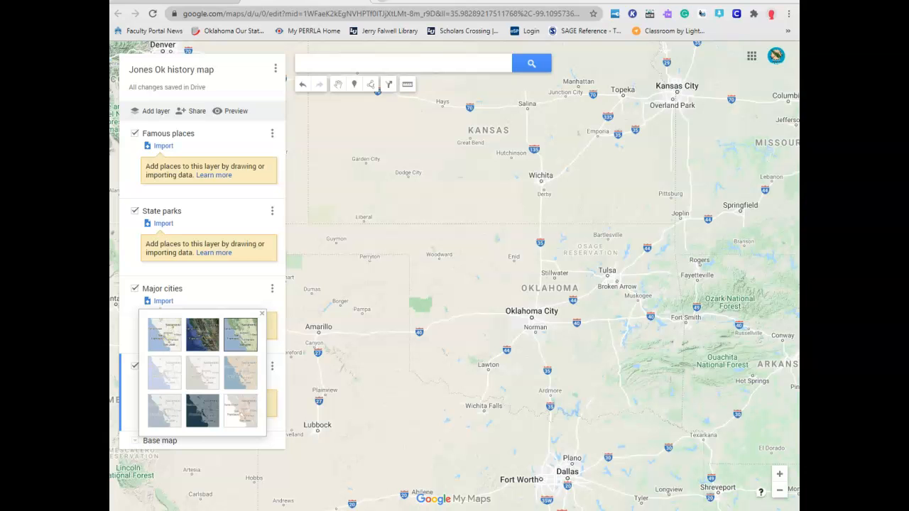
Step: Search the map for the Broken Arrow Freshman Academy and select the matching place
{"action": "scroll", "coordinate": [457, 320], "scroll_direction": "up", "scroll_amount": 1}
{"action": "left_click_drag", "start_coordinate": [457, 320], "coordinate": [331, 326]}
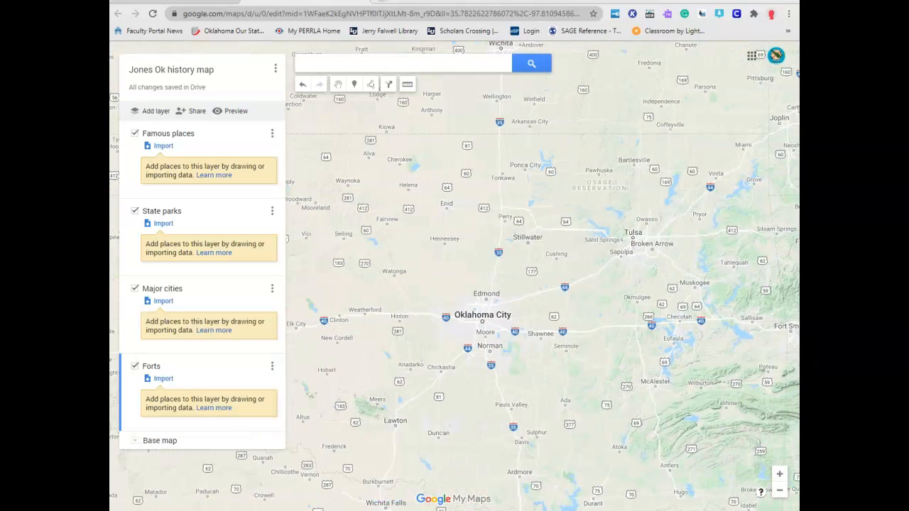
{"action": "left_click_drag", "start_coordinate": [671, 246], "coordinate": [570, 310]}
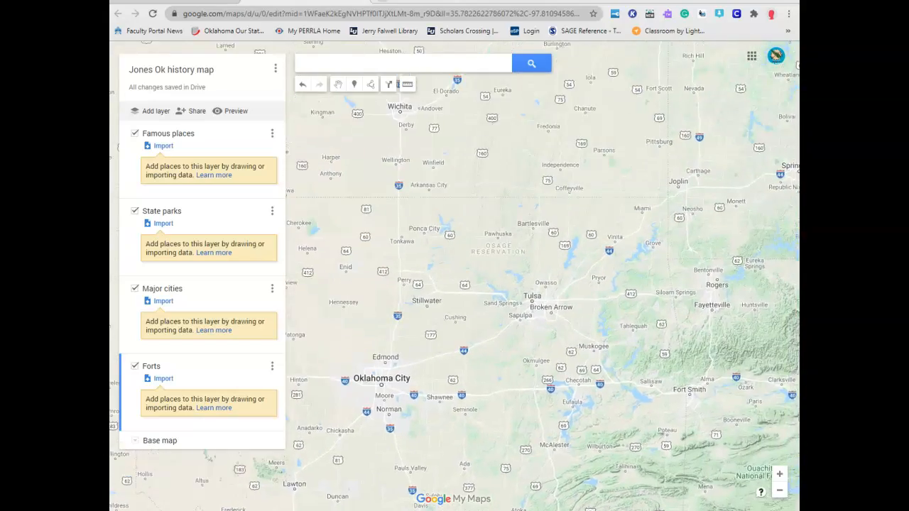
{"action": "scroll", "coordinate": [570, 310], "scroll_direction": "up", "scroll_amount": 2}
{"action": "scroll", "coordinate": [484, 328], "scroll_direction": "up", "scroll_amount": 1}
{"action": "left_click_drag", "start_coordinate": [484, 328], "coordinate": [601, 389]}
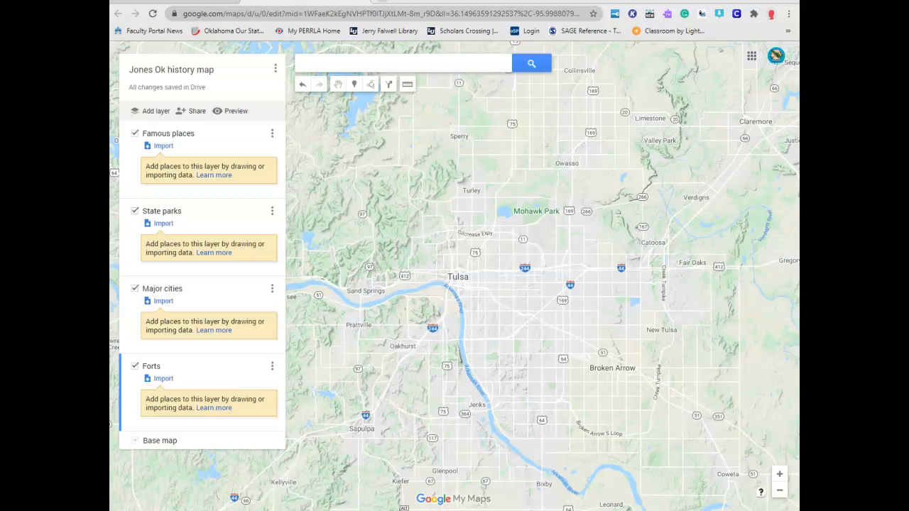
{"action": "left_click", "coordinate": [332, 63]}
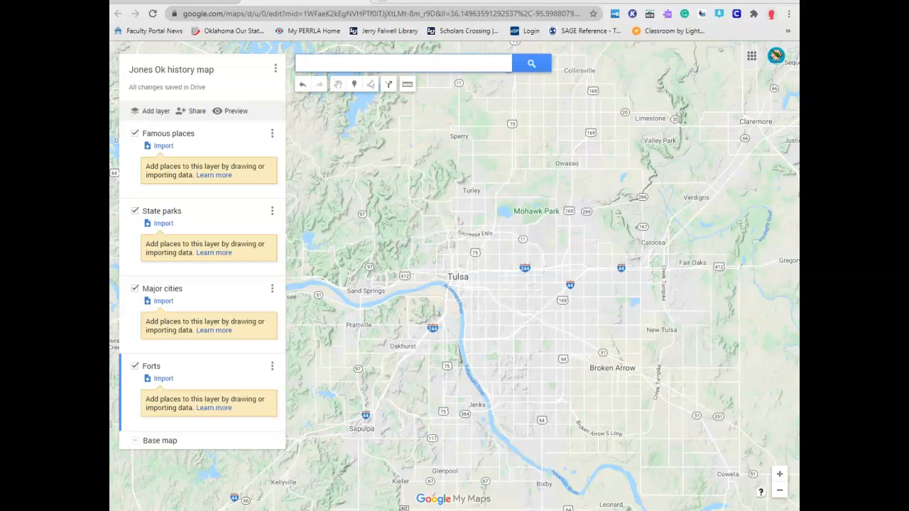
{"action": "type", "text": "Br"}
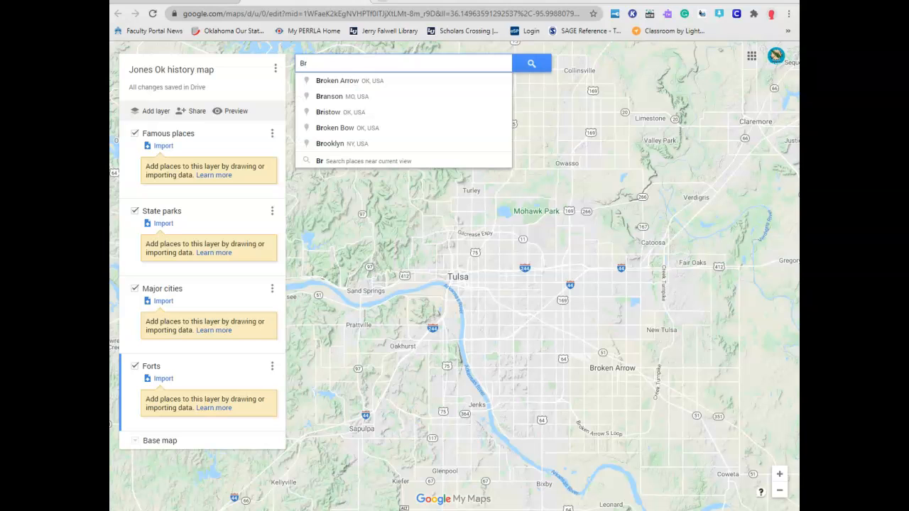
{"action": "type", "text": "oken arrow fr"}
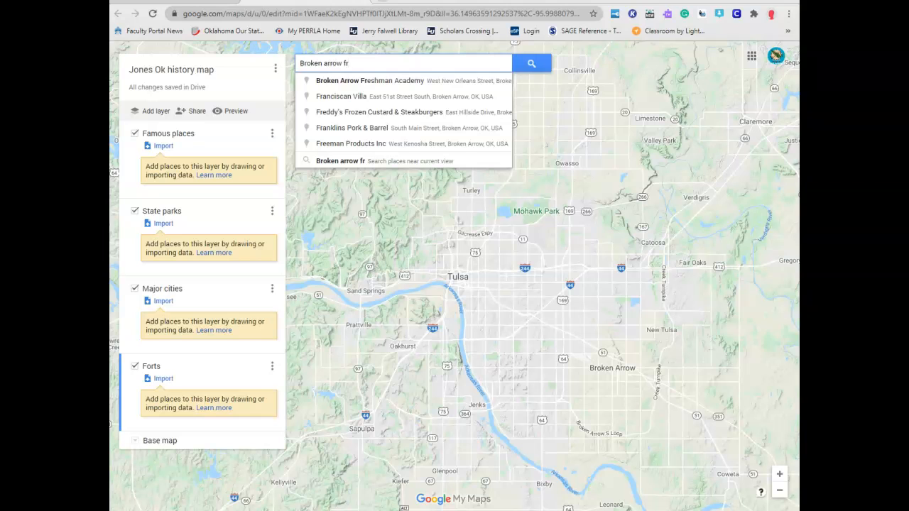
{"action": "key", "text": "Down"}
{"action": "key", "text": "Return"}
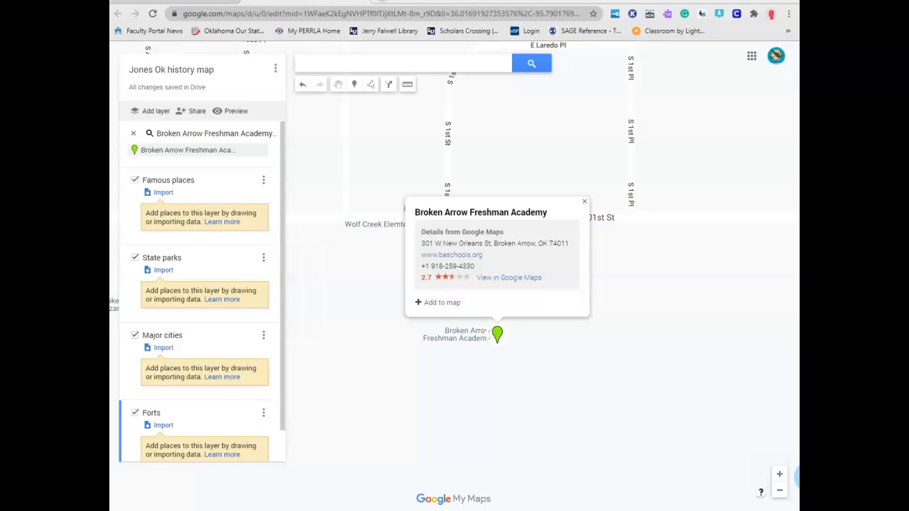
Step: Add the Broken Arrow Freshman Academy search result to the map and move it into the "Famous places" layer
{"action": "left_click", "coordinate": [441, 302]}
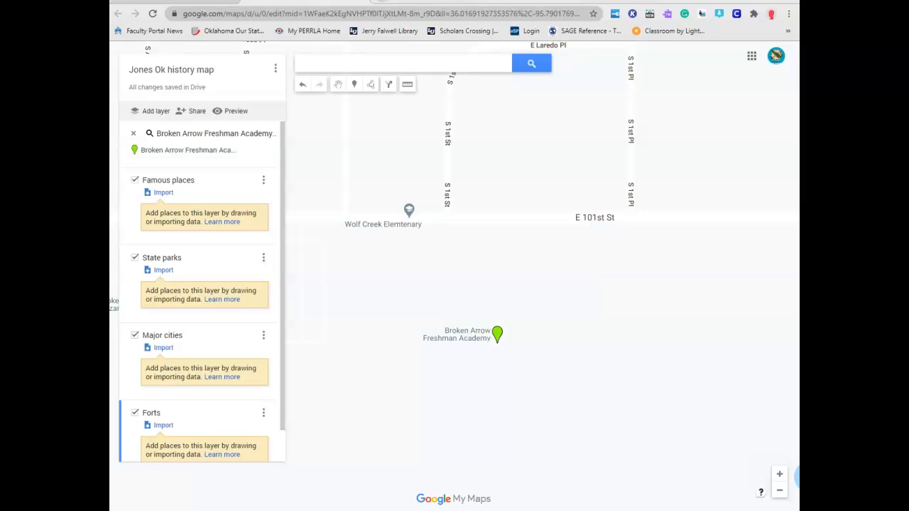
{"action": "scroll", "coordinate": [564, 314], "scroll_direction": "down", "scroll_amount": 2}
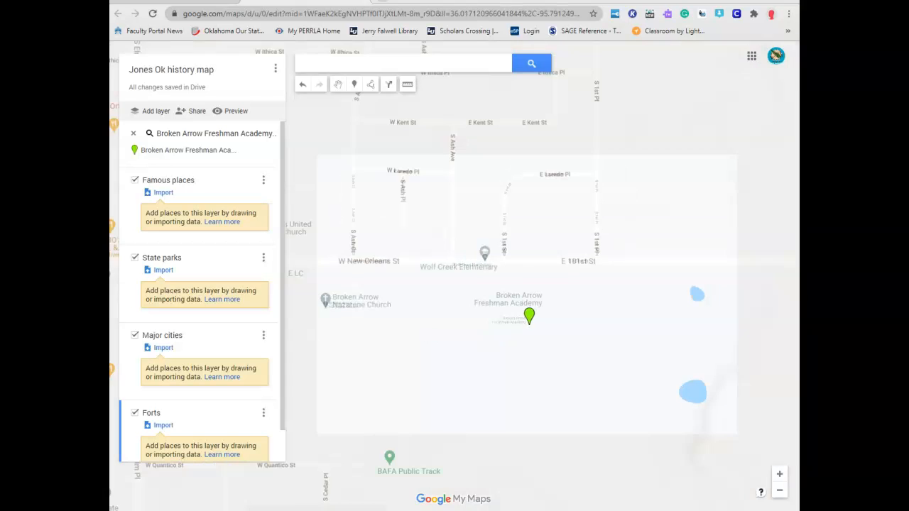
{"action": "mouse_move", "coordinate": [259, 149]}
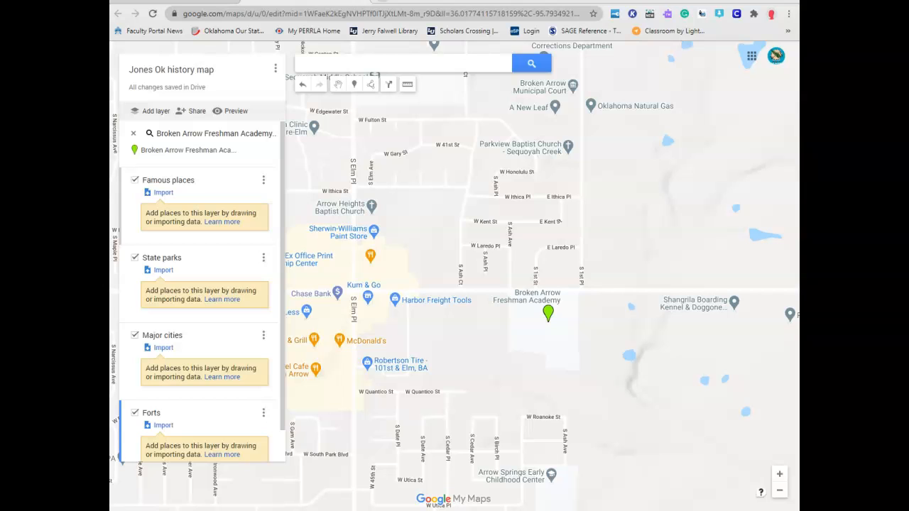
{"action": "left_click", "coordinate": [189, 150]}
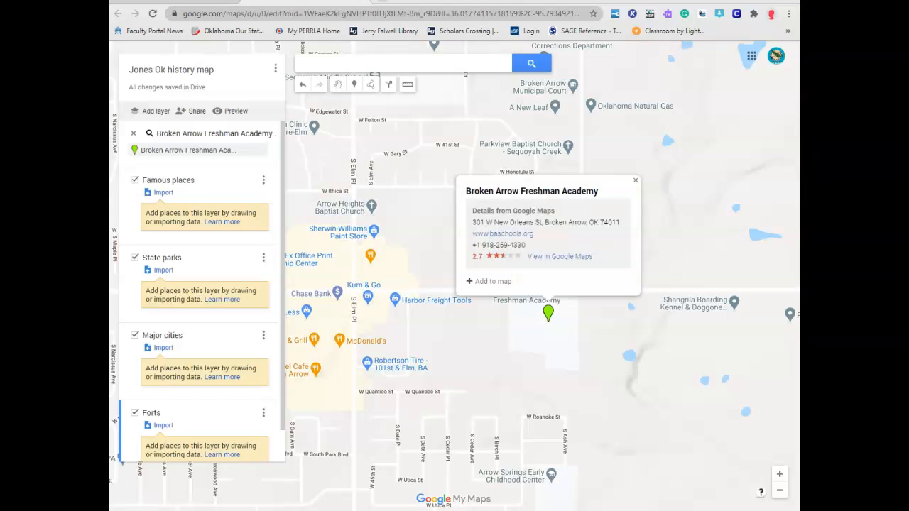
{"action": "left_click", "coordinate": [492, 281]}
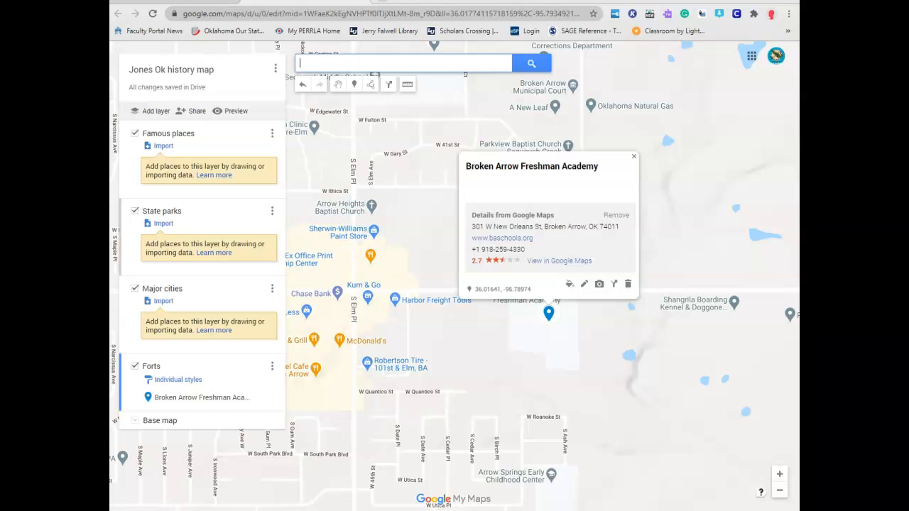
{"action": "left_click_drag", "start_coordinate": [199, 398], "coordinate": [198, 197]}
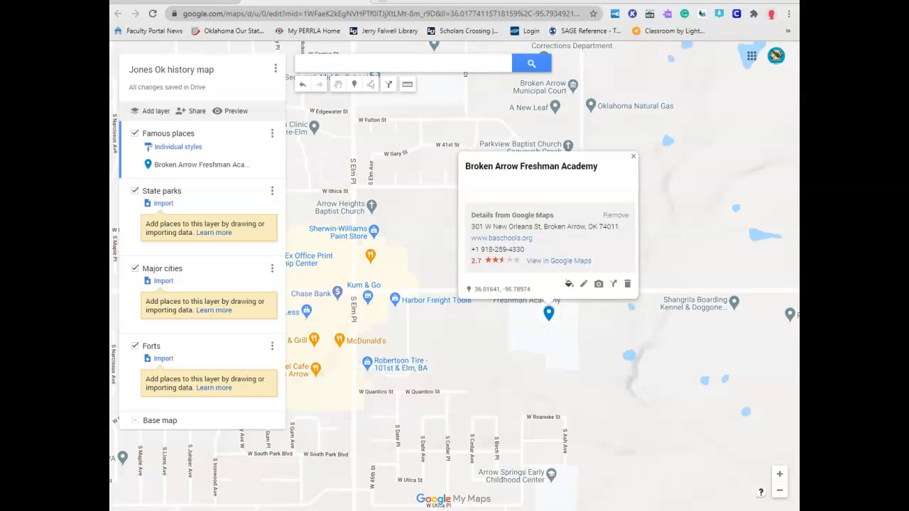
Step: Style the Broken Arrow Freshman Academy marker with the dark red color and the round leafy tree icon
{"action": "left_click", "coordinate": [569, 284]}
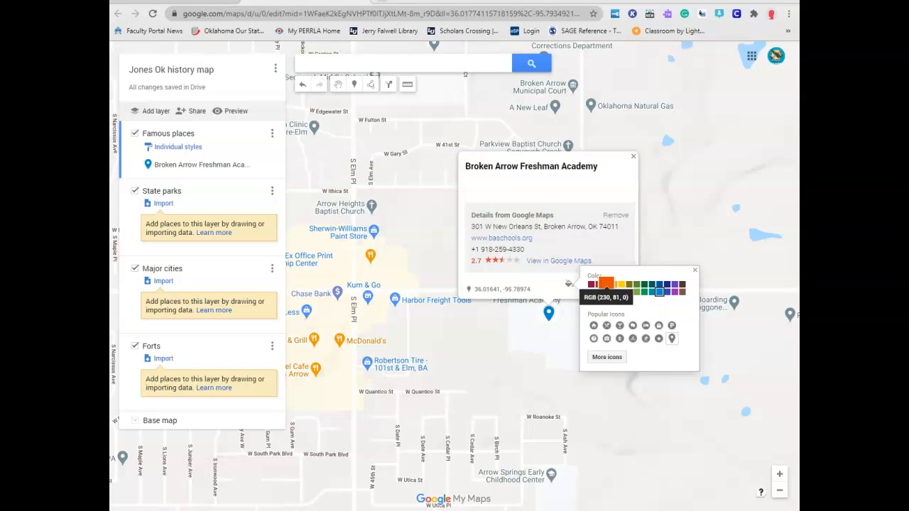
{"action": "left_click", "coordinate": [590, 284]}
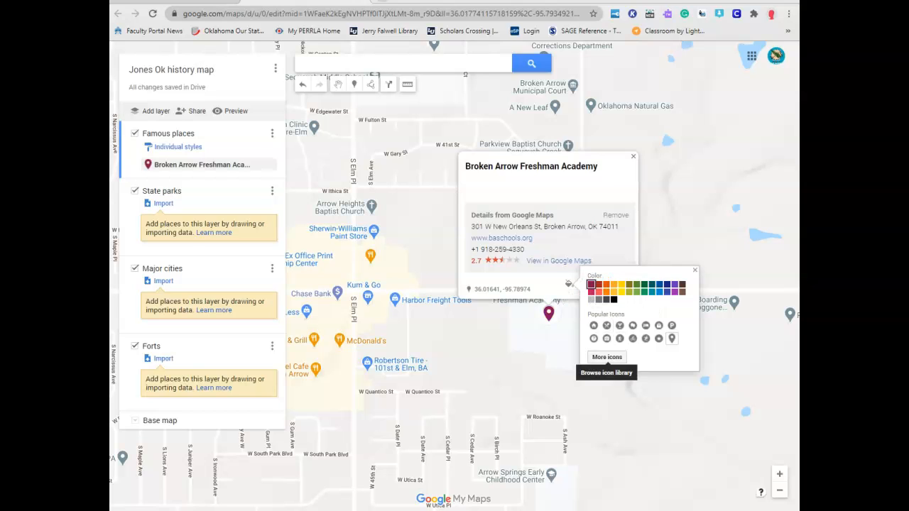
{"action": "left_click", "coordinate": [607, 357]}
{"action": "scroll", "coordinate": [447, 291], "scroll_direction": "down", "scroll_amount": 1}
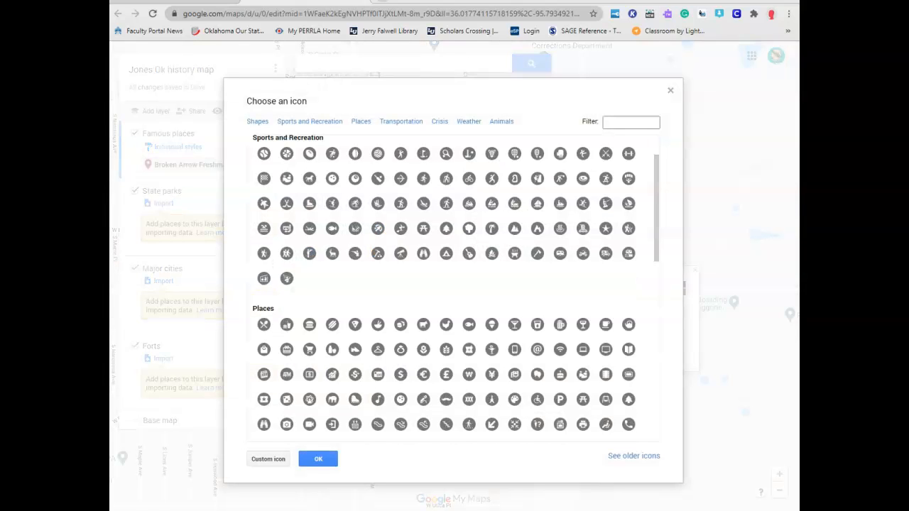
{"action": "scroll", "coordinate": [446, 387], "scroll_direction": "down", "scroll_amount": 1}
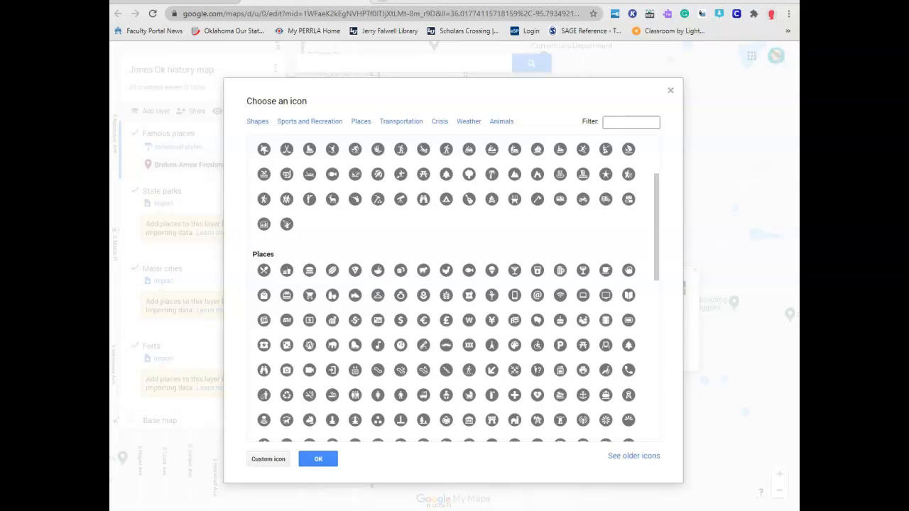
{"action": "left_click", "coordinate": [469, 174]}
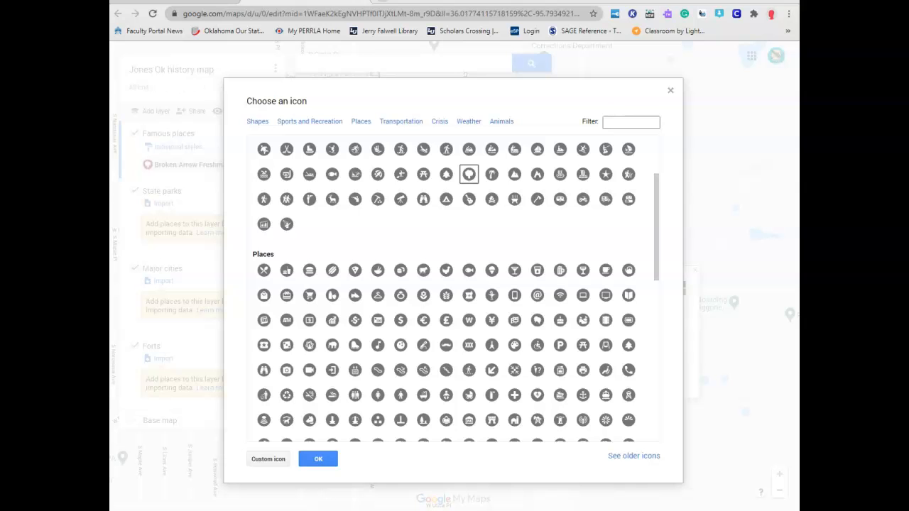
{"action": "left_click", "coordinate": [318, 459]}
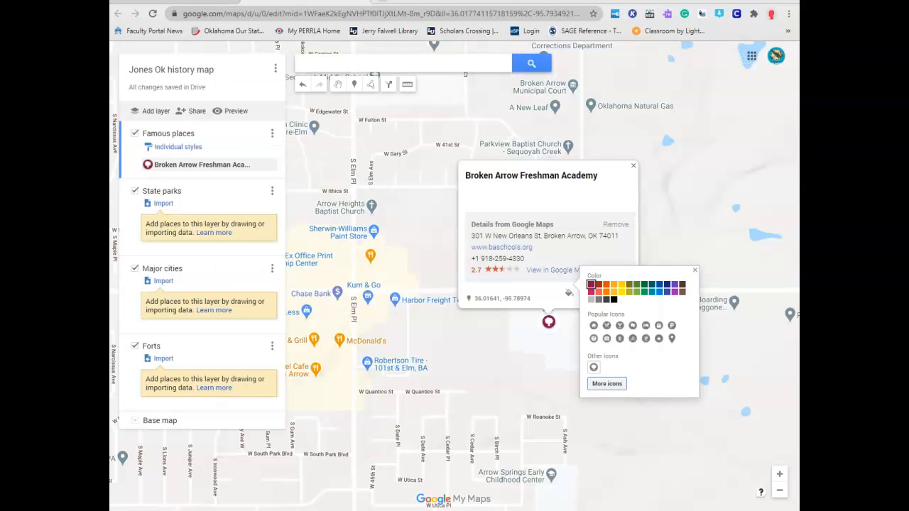
{"action": "left_click", "coordinate": [694, 269]}
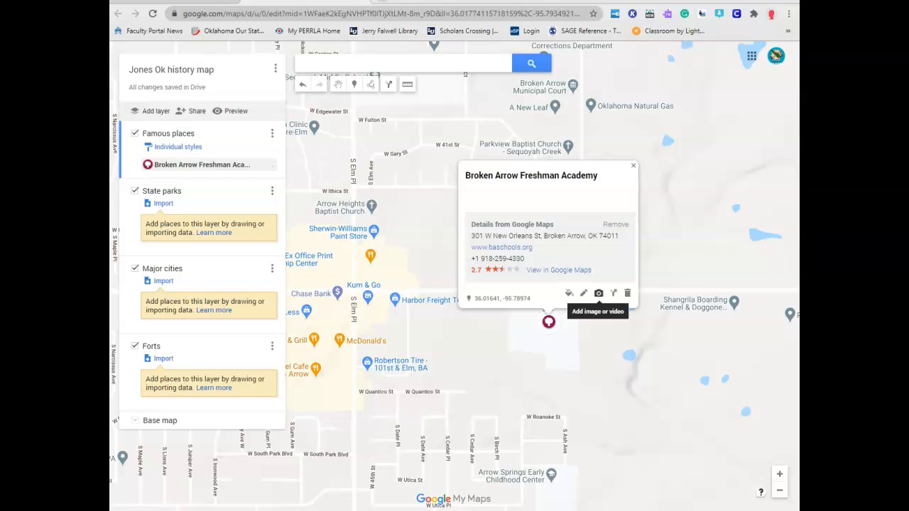
Step: Add the first Google Image Search picture for "broken arrow freshman academy" to the academy's marker and save the place
{"action": "left_click", "coordinate": [599, 293]}
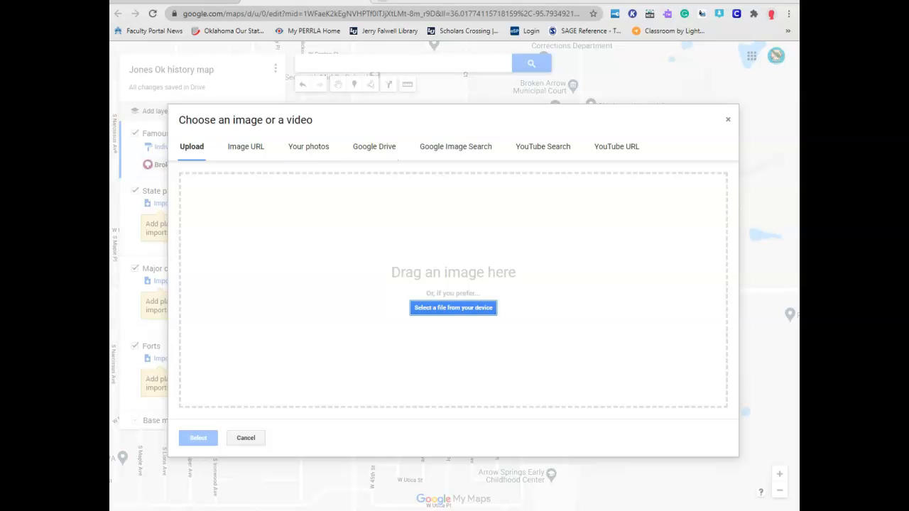
{"action": "left_click", "coordinate": [455, 147]}
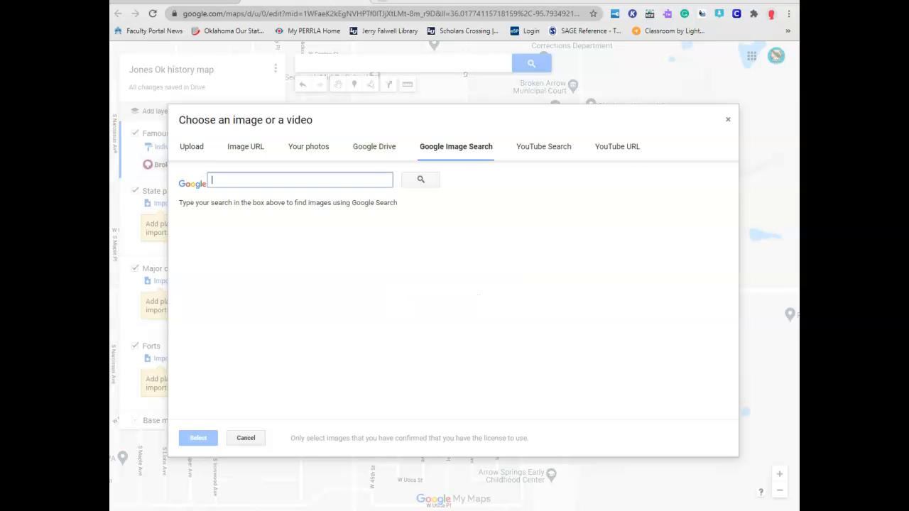
{"action": "type", "text": "br"}
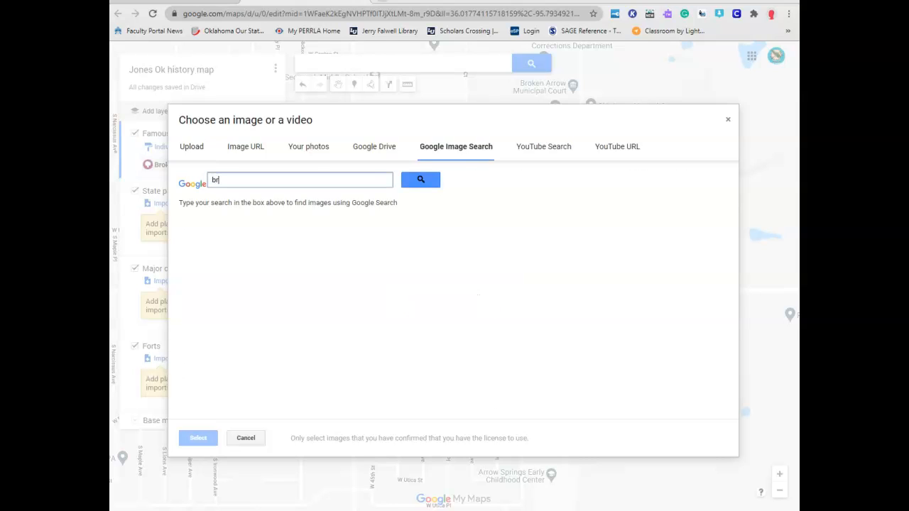
{"action": "type", "text": "oken arrow fi"}
{"action": "type", "text": "eshman academy"}
{"action": "key", "text": "Return"}
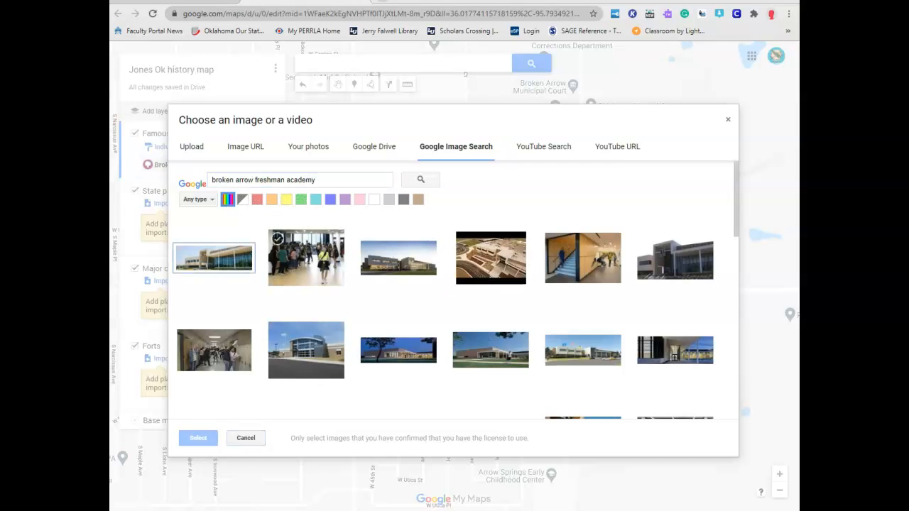
{"action": "left_click", "coordinate": [213, 259]}
{"action": "left_click", "coordinate": [198, 437]}
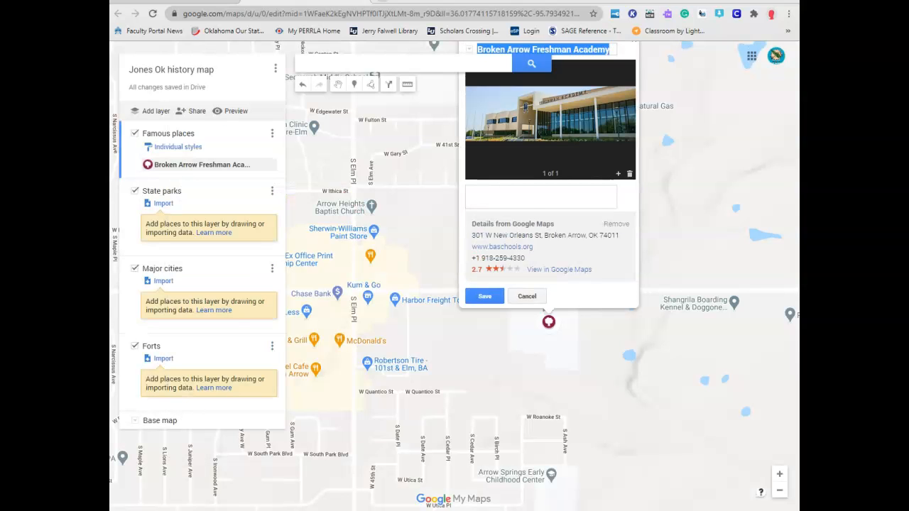
{"action": "left_click", "coordinate": [485, 296]}
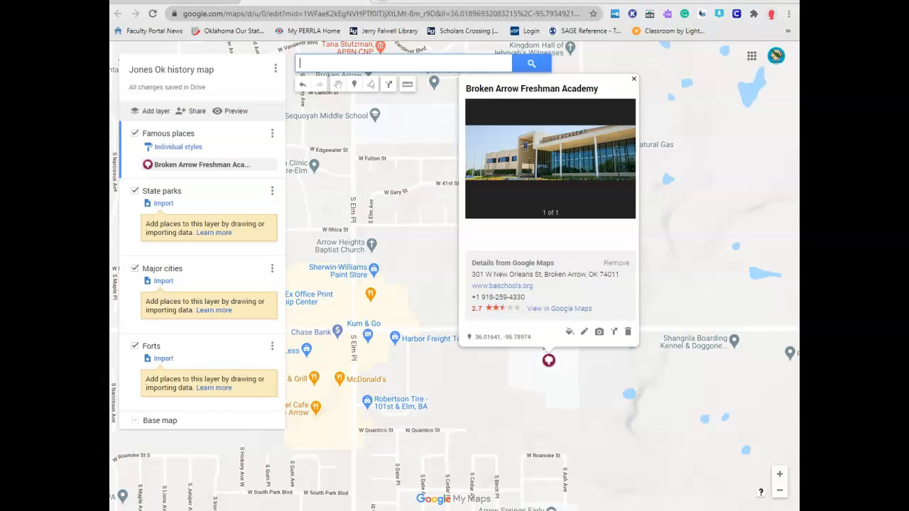
{"action": "left_click", "coordinate": [633, 78]}
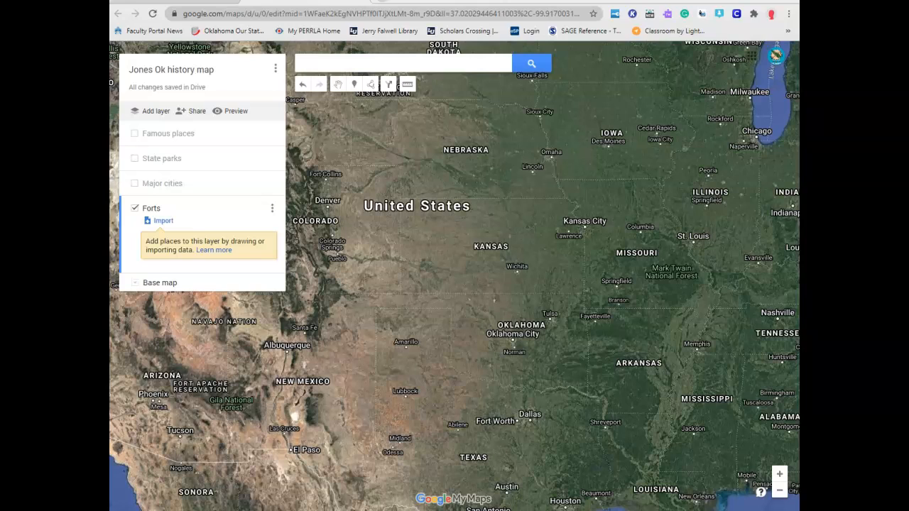
Step: Search the map for Wheeless, Oklahoma, and select the matching town
{"action": "left_click", "coordinate": [366, 63]}
{"action": "type", "text": "wh"}
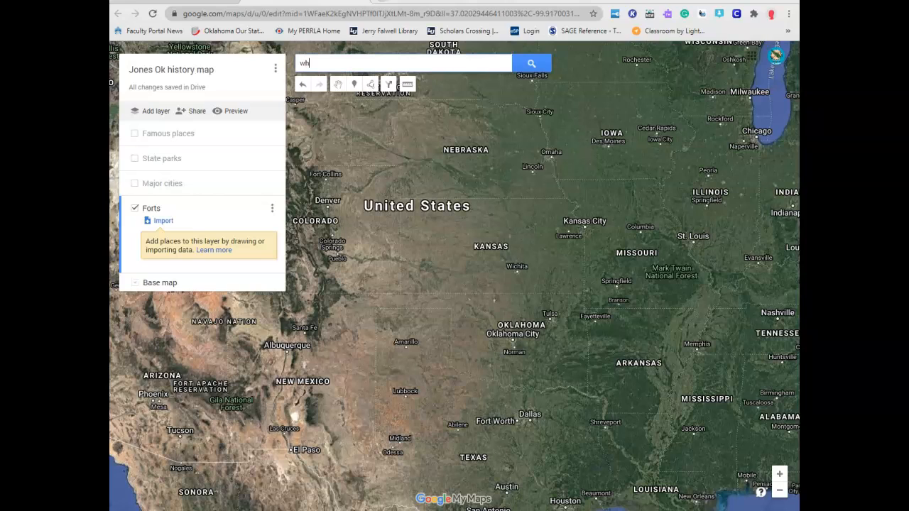
{"action": "type", "text": "eeless ok"}
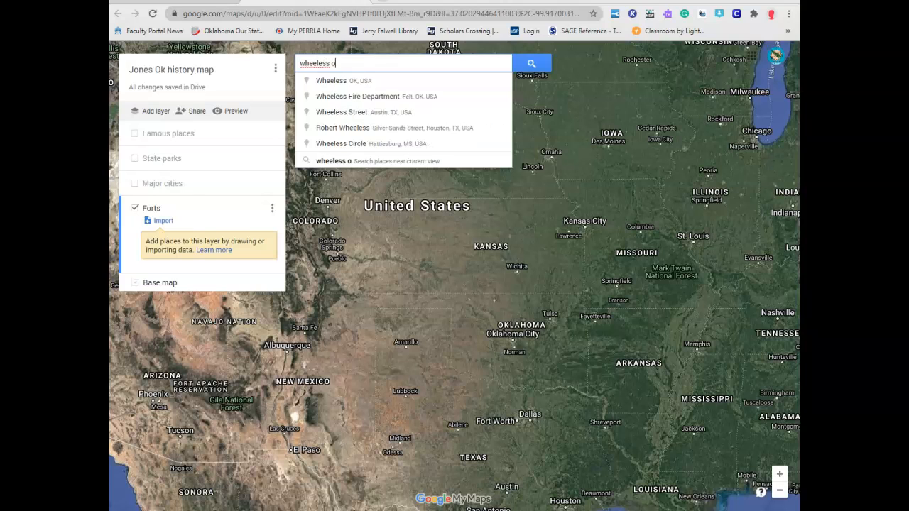
{"action": "key", "text": "Down"}
{"action": "key", "text": "Return"}
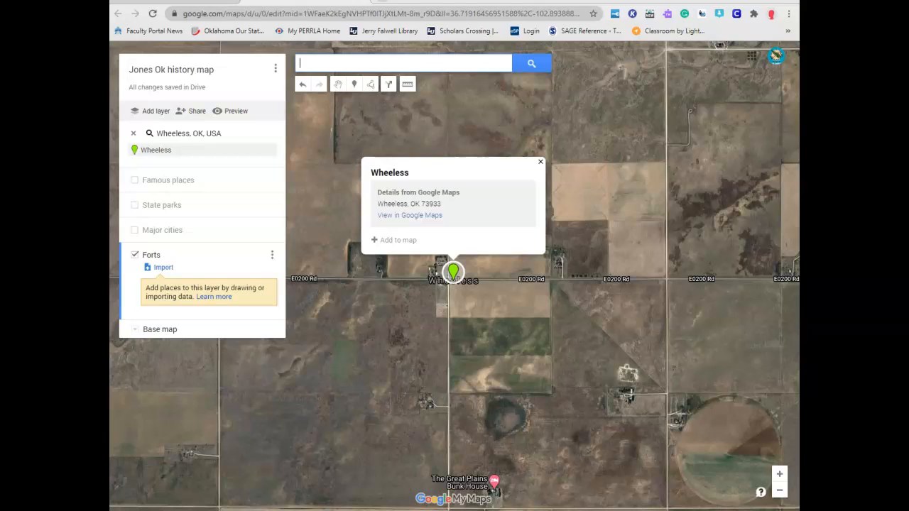
Step: Measure a distance of about 3 mi northwest from the Wheeless marker
{"action": "left_click", "coordinate": [541, 161]}
{"action": "scroll", "coordinate": [529, 255], "scroll_direction": "down", "scroll_amount": 2}
{"action": "scroll", "coordinate": [602, 270], "scroll_direction": "down", "scroll_amount": 3}
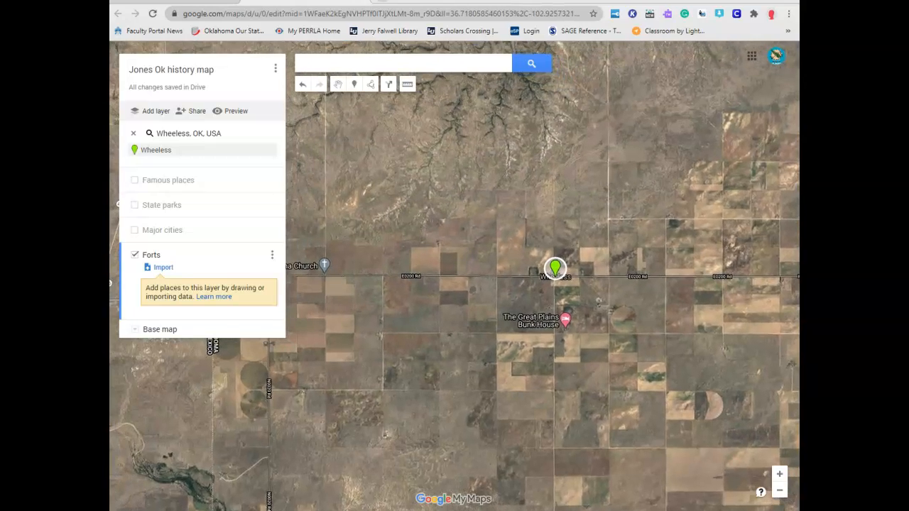
{"action": "left_click_drag", "start_coordinate": [602, 271], "coordinate": [607, 290]}
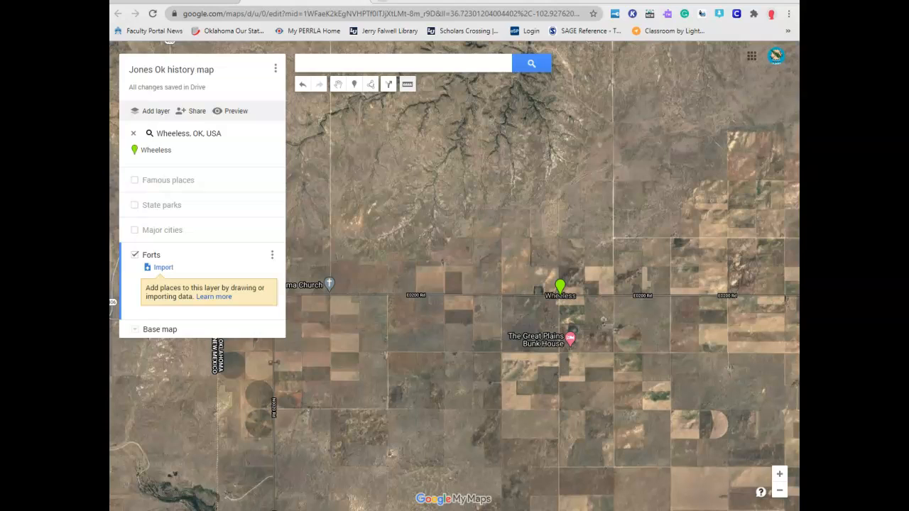
{"action": "left_click", "coordinate": [556, 287]}
{"action": "scroll", "coordinate": [445, 178], "scroll_direction": "up", "scroll_amount": 1}
{"action": "scroll", "coordinate": [445, 178], "scroll_direction": "up", "scroll_amount": 1}
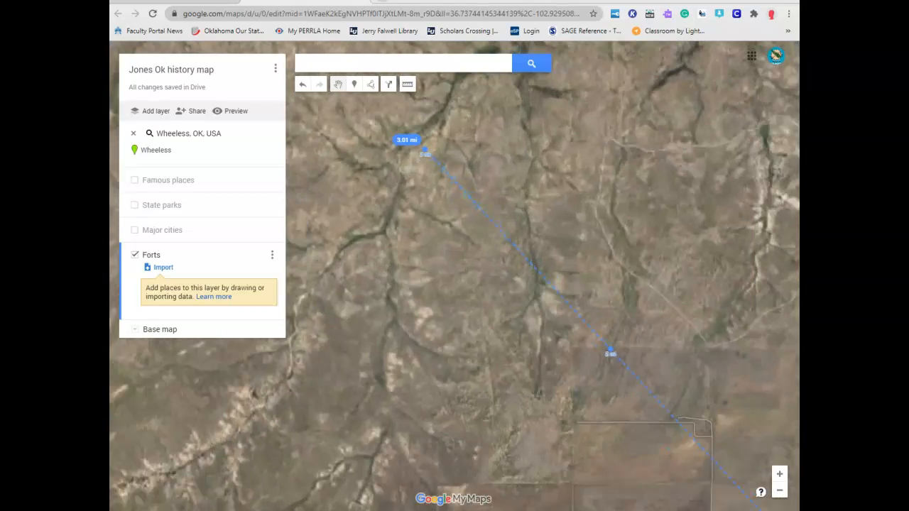
Step: Add a marker on the rectangular ruins northwest of Wheeless, in the Forts layer, and save it as Fort Nichols
{"action": "scroll", "coordinate": [451, 183], "scroll_direction": "up", "scroll_amount": 1}
{"action": "left_click_drag", "start_coordinate": [450, 182], "coordinate": [368, 401]}
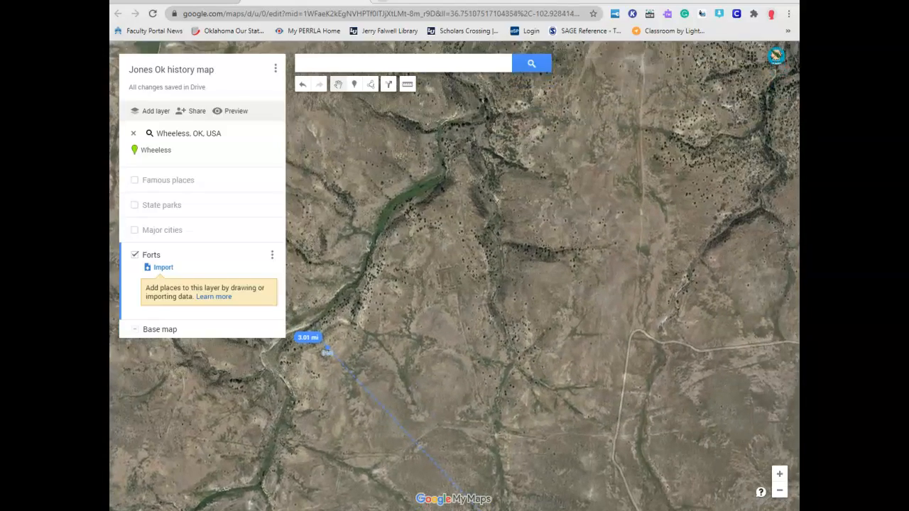
{"action": "scroll", "coordinate": [500, 352], "scroll_direction": "up", "scroll_amount": 2}
{"action": "left_click_drag", "start_coordinate": [426, 206], "coordinate": [568, 416]}
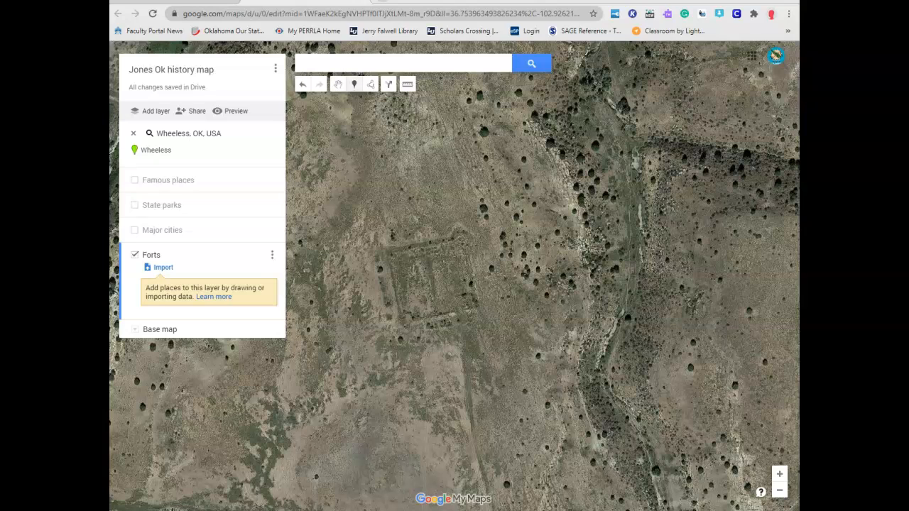
{"action": "left_click", "coordinate": [437, 275]}
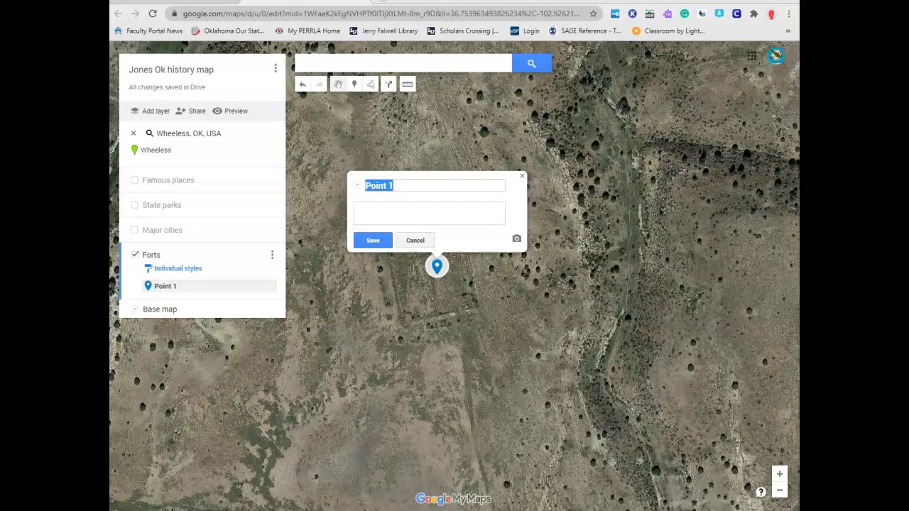
{"action": "type", "text": "Fort Nichols"}
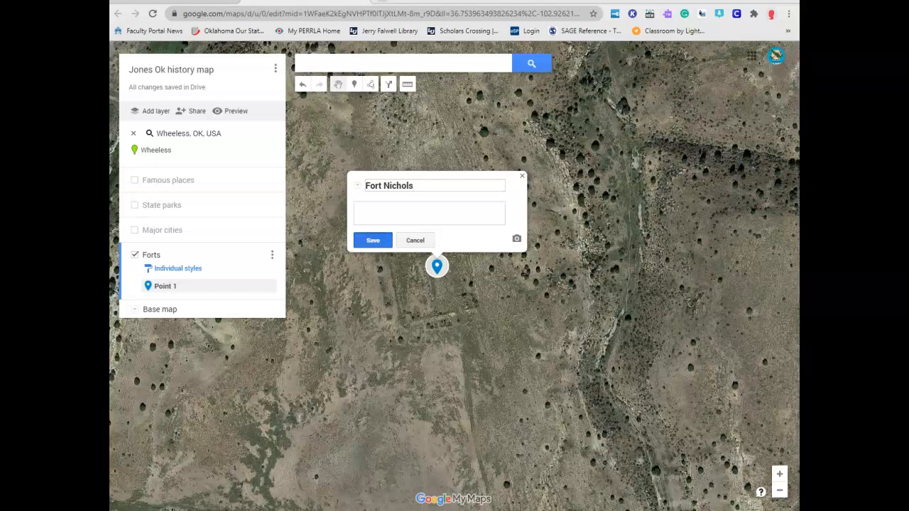
{"action": "key", "text": "Return"}
Step: Style the Fort Nichols marker with the yellow color RGB (255, 234, 0) and the Camping icon
{"action": "left_click", "coordinate": [457, 236]}
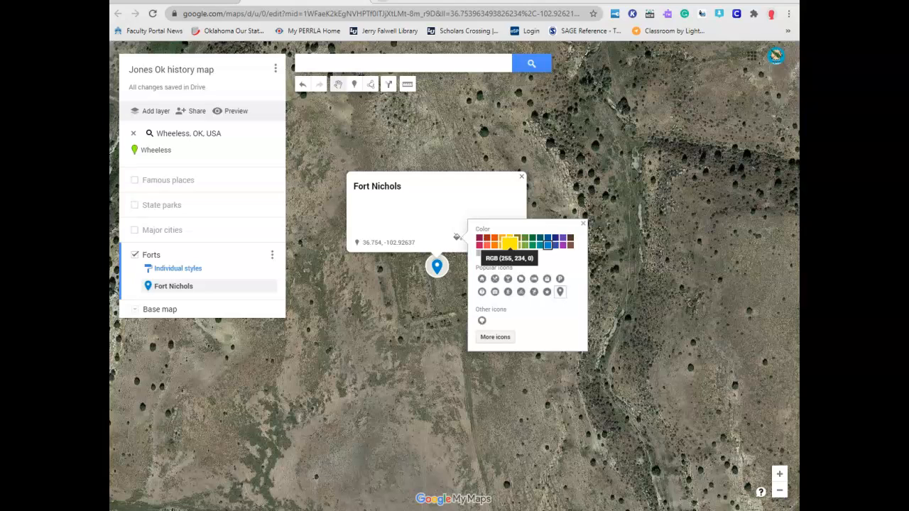
{"action": "left_click", "coordinate": [509, 245]}
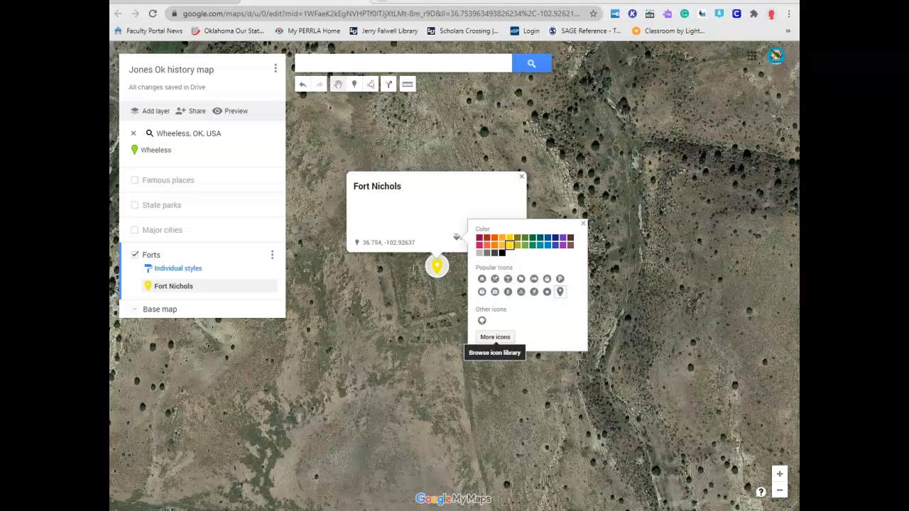
{"action": "left_click", "coordinate": [495, 336]}
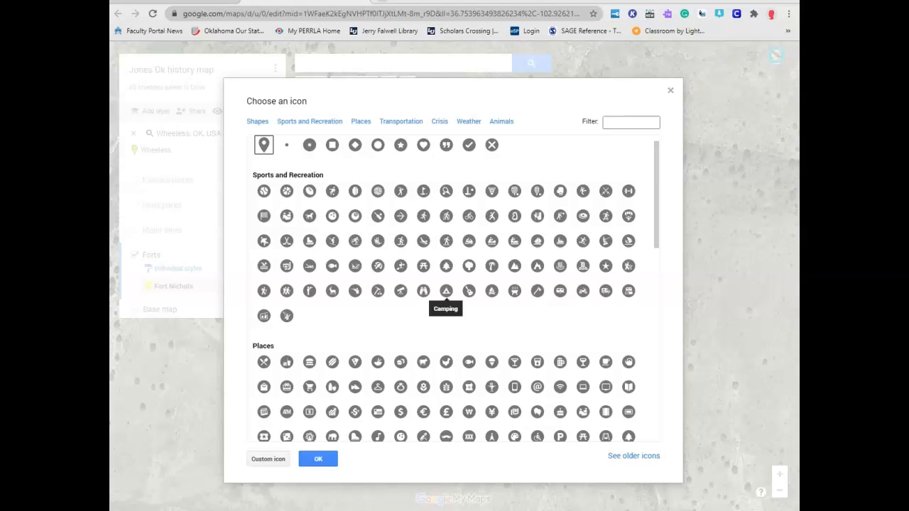
{"action": "left_click", "coordinate": [445, 290]}
{"action": "left_click", "coordinate": [318, 458]}
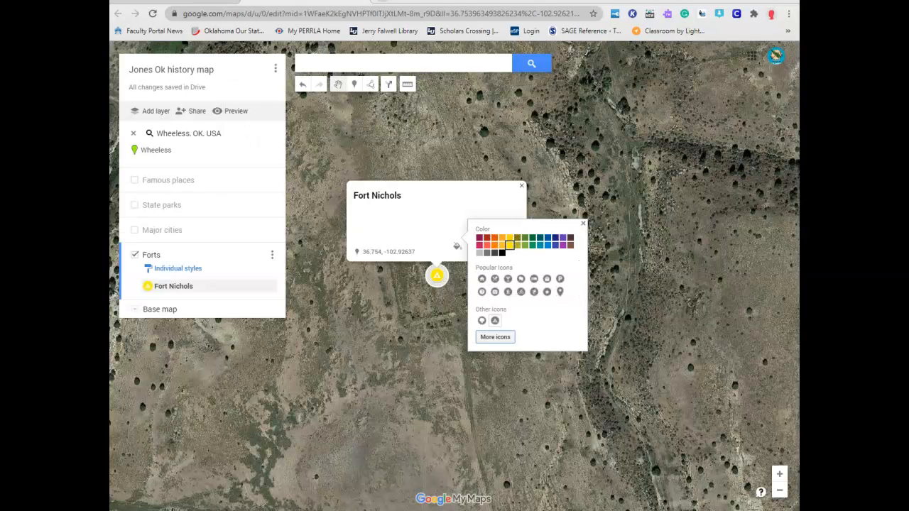
{"action": "left_click", "coordinate": [583, 224]}
Step: Add the Fort Nichols historical plaque picture from a Google Image Search for "fort nichols" to the marker and close its details
{"action": "left_click", "coordinate": [487, 247]}
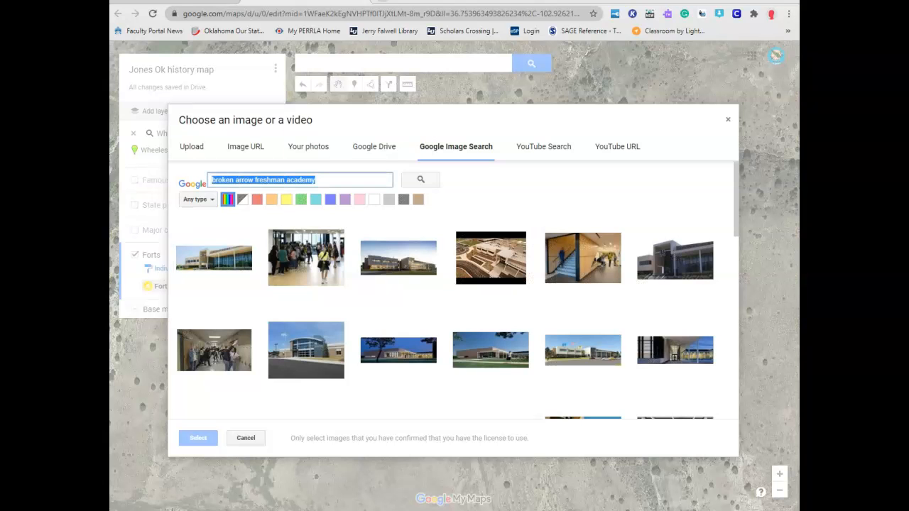
{"action": "type", "text": "fo"}
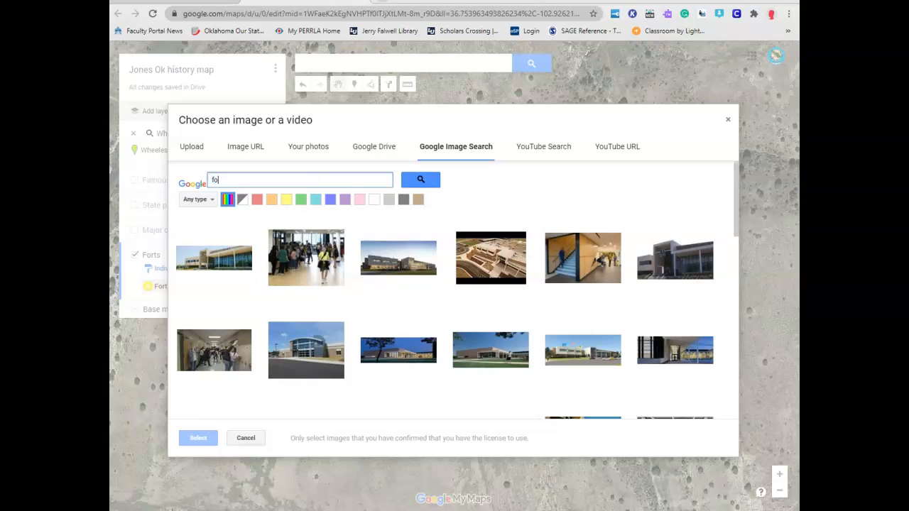
{"action": "type", "text": "rt nichols"}
{"action": "key", "text": "Return"}
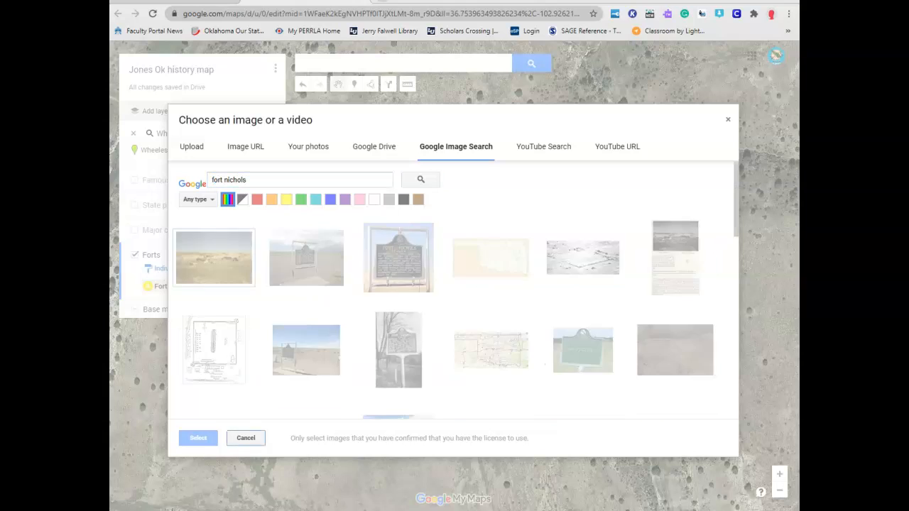
{"action": "left_click", "coordinate": [399, 258]}
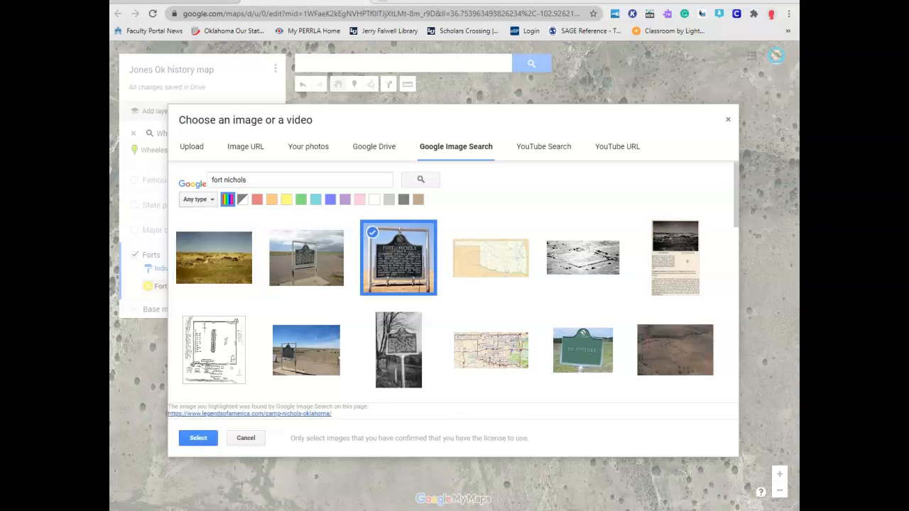
{"action": "left_click", "coordinate": [199, 437]}
{"action": "left_click", "coordinate": [372, 249]}
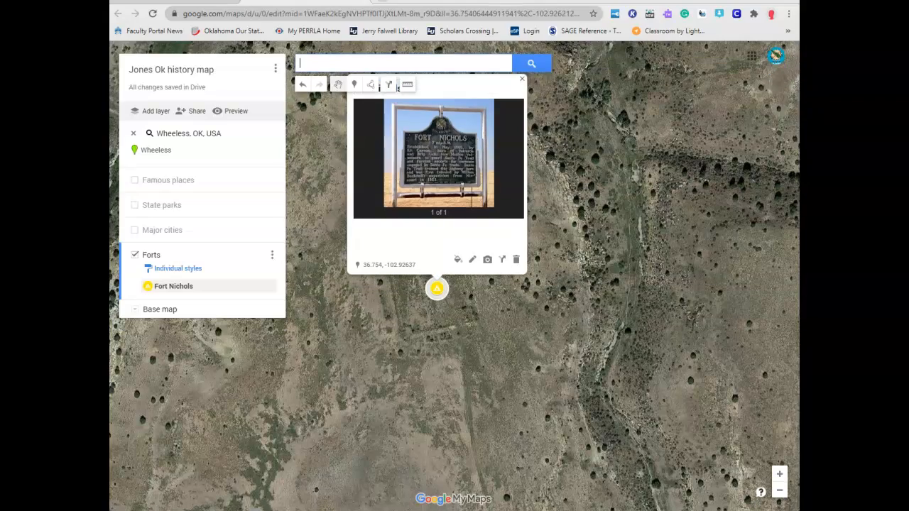
{"action": "scroll", "coordinate": [502, 293], "scroll_direction": "up", "scroll_amount": 1}
{"action": "left_click", "coordinate": [502, 293]}
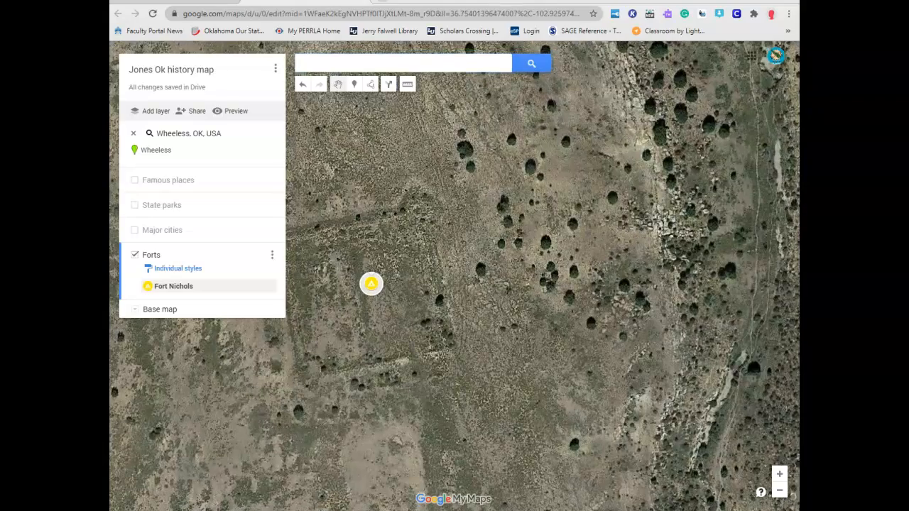
Step: Draw a closed shape of about 16,400 sq mi around northeastern Oklahoma in the Travel & tourism countries layer
{"action": "scroll", "coordinate": [449, 235], "scroll_direction": "down", "scroll_amount": 5}
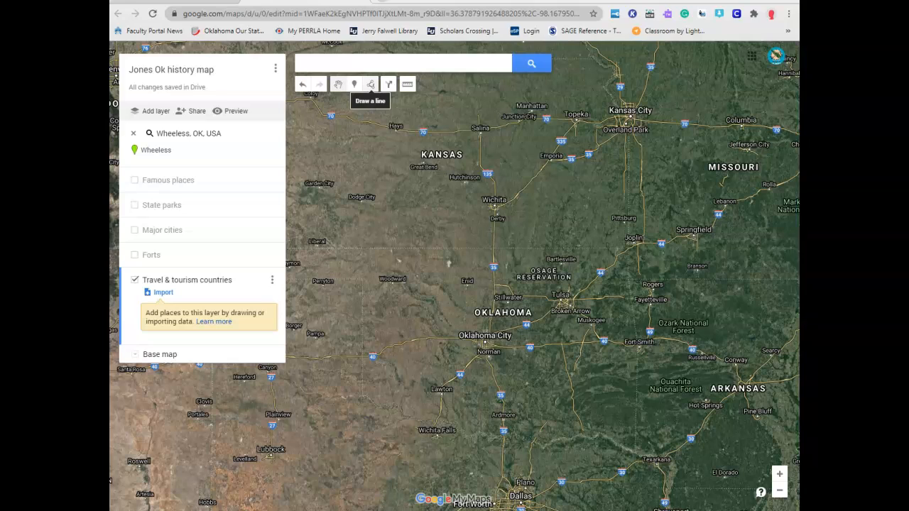
{"action": "left_click", "coordinate": [370, 84]}
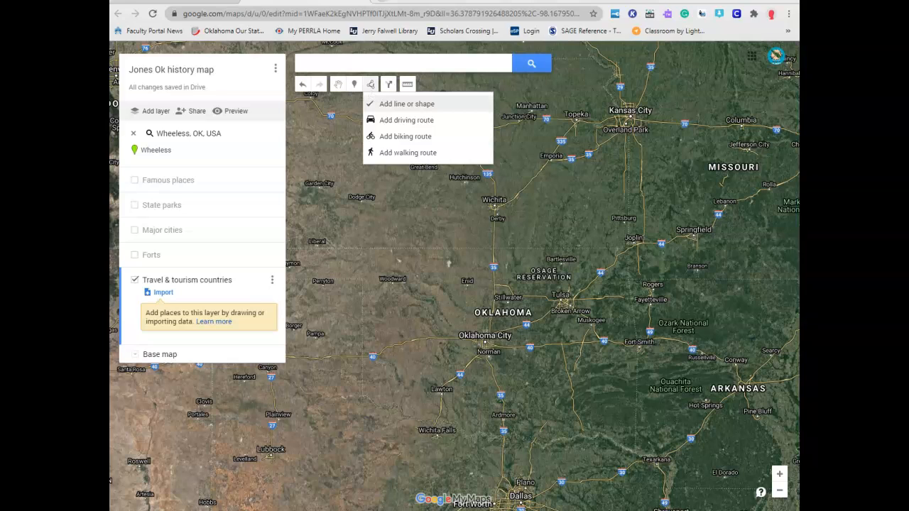
{"action": "left_click", "coordinate": [406, 104]}
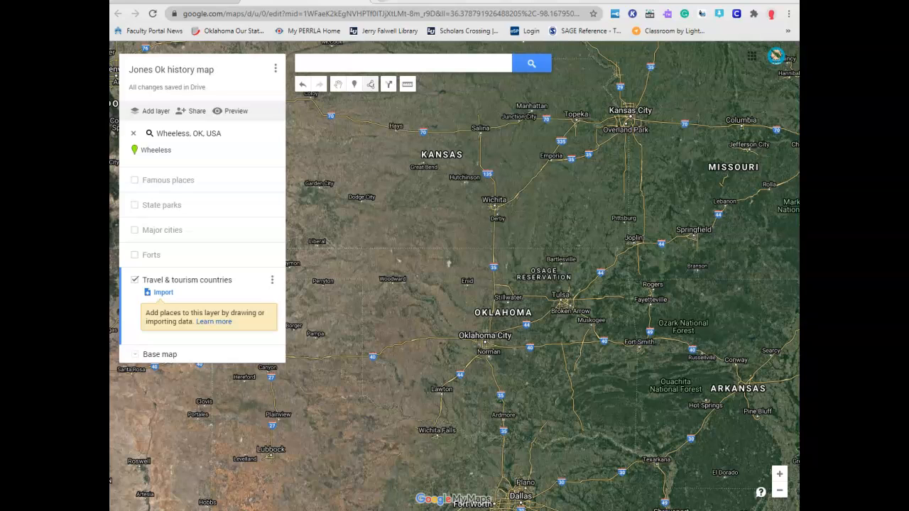
{"action": "left_click", "coordinate": [545, 249]}
{"action": "left_click", "coordinate": [627, 250]}
{"action": "left_click", "coordinate": [627, 282]}
{"action": "left_click", "coordinate": [639, 342]}
{"action": "left_click", "coordinate": [622, 364]}
{"action": "left_click", "coordinate": [571, 363]}
{"action": "left_click", "coordinate": [542, 362]}
{"action": "left_click", "coordinate": [525, 363]}
{"action": "left_click", "coordinate": [514, 351]}
{"action": "left_click", "coordinate": [511, 331]}
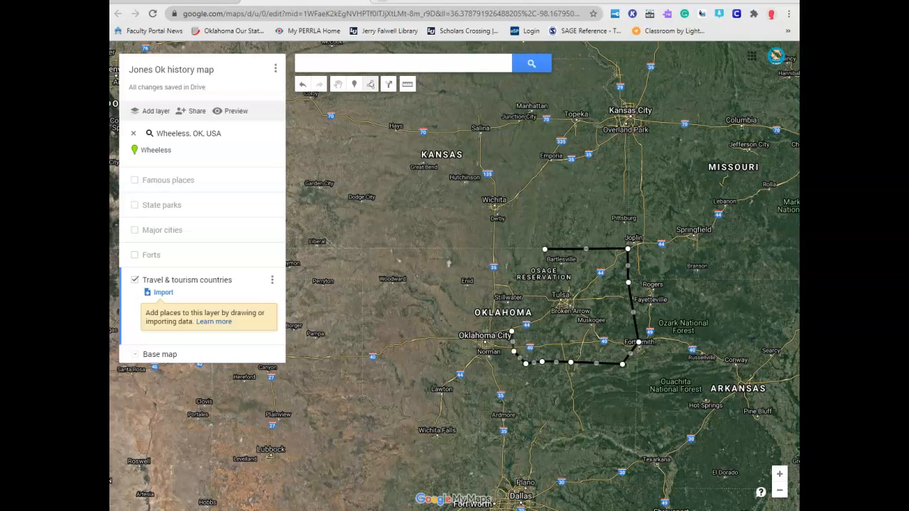
{"action": "left_click", "coordinate": [514, 311]}
{"action": "left_click", "coordinate": [518, 284]}
{"action": "left_click", "coordinate": [521, 269]}
{"action": "left_click", "coordinate": [528, 266]}
{"action": "left_click", "coordinate": [544, 249]}
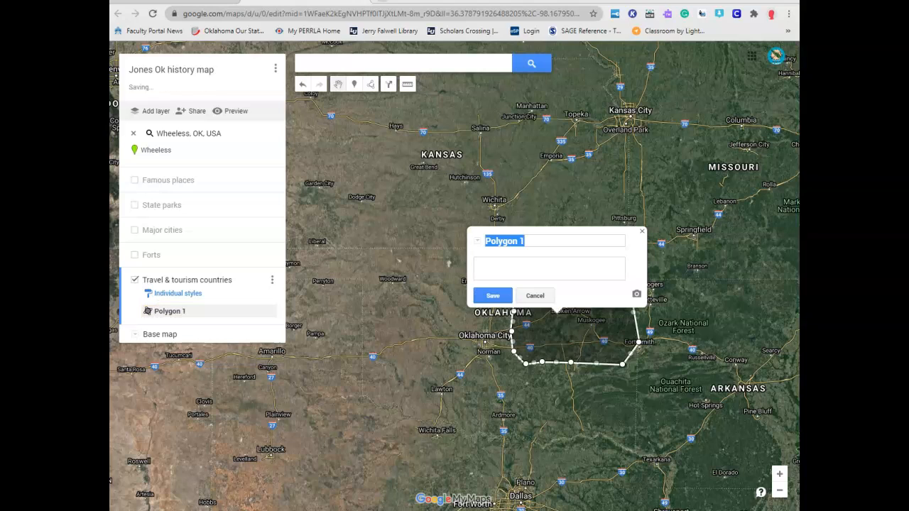
Step: Name the northeastern Oklahoma shape Green Country Ok and save it
{"action": "type", "text": "Grenn"}
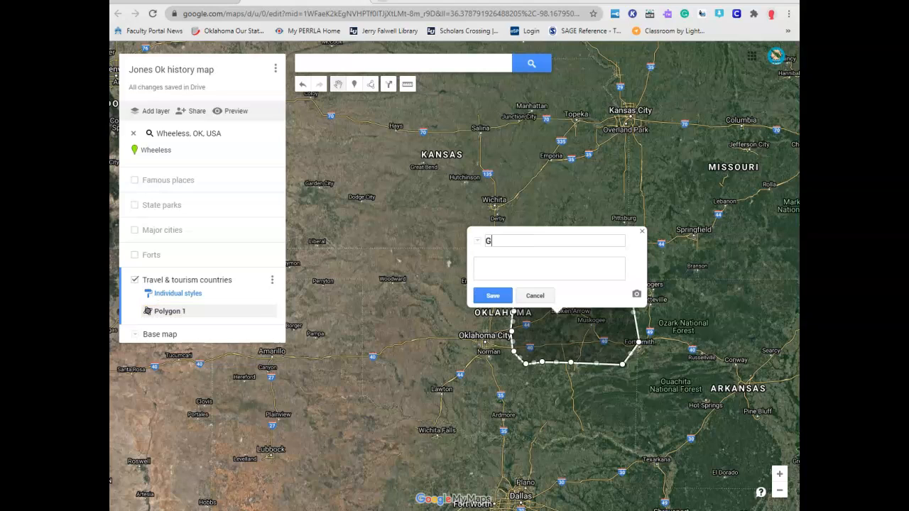
{"action": "key", "text": "BackSpace"}
{"action": "key", "text": "BackSpace"}
{"action": "type", "text": "en c"}
{"action": "key", "text": "BackSpace"}
{"action": "type", "text": "Country Ok"}
{"action": "left_click", "coordinate": [493, 295]}
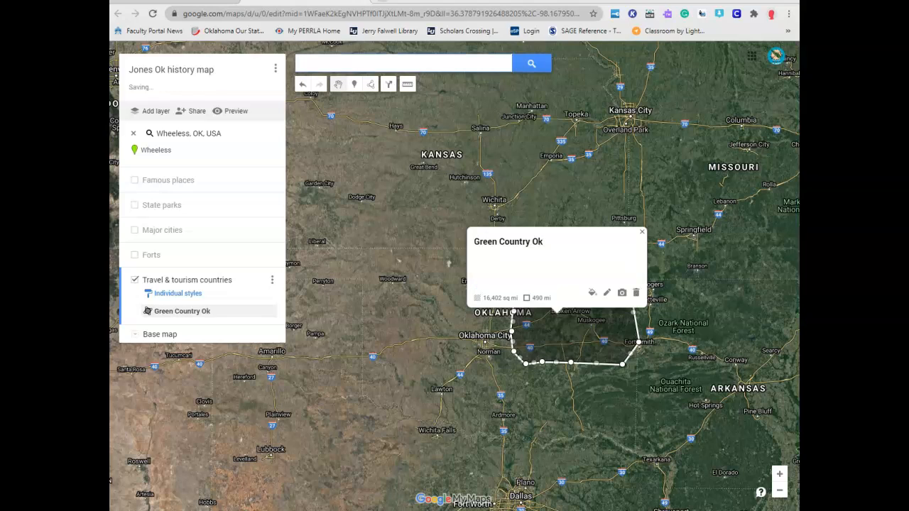
Step: Color the Green Country Ok shape green, RGB (124, 179, 66), and close its details
{"action": "left_click", "coordinate": [592, 292]}
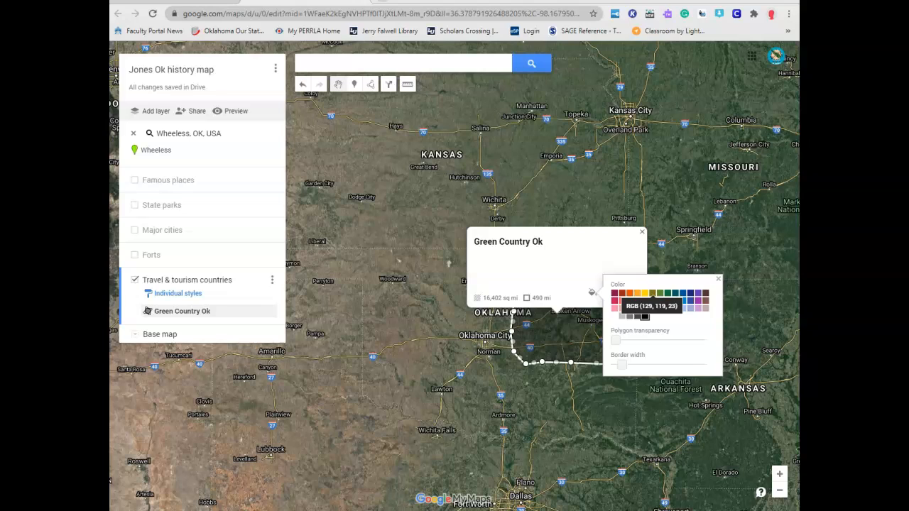
{"action": "left_click", "coordinate": [653, 293]}
{"action": "left_click", "coordinate": [592, 292]}
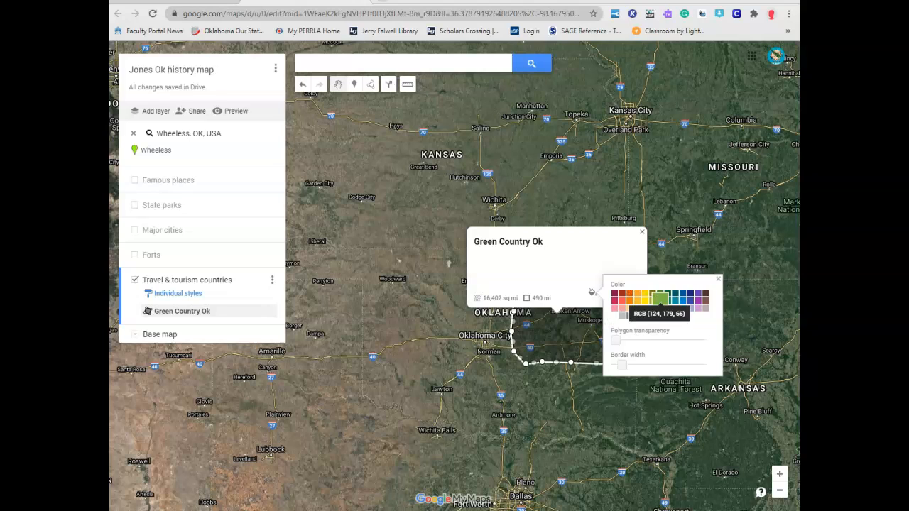
{"action": "left_click", "coordinate": [659, 298]}
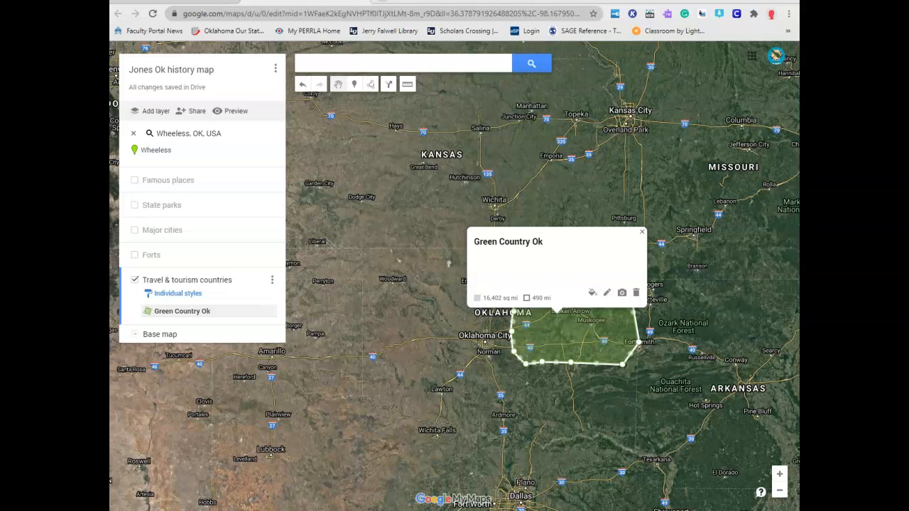
{"action": "left_click", "coordinate": [448, 263]}
Step: Search the map for the coordinates 36.01641, -95.78974
{"action": "left_click_drag", "start_coordinate": [448, 262], "coordinate": [544, 292]}
{"action": "scroll", "coordinate": [544, 293], "scroll_direction": "down", "scroll_amount": 1}
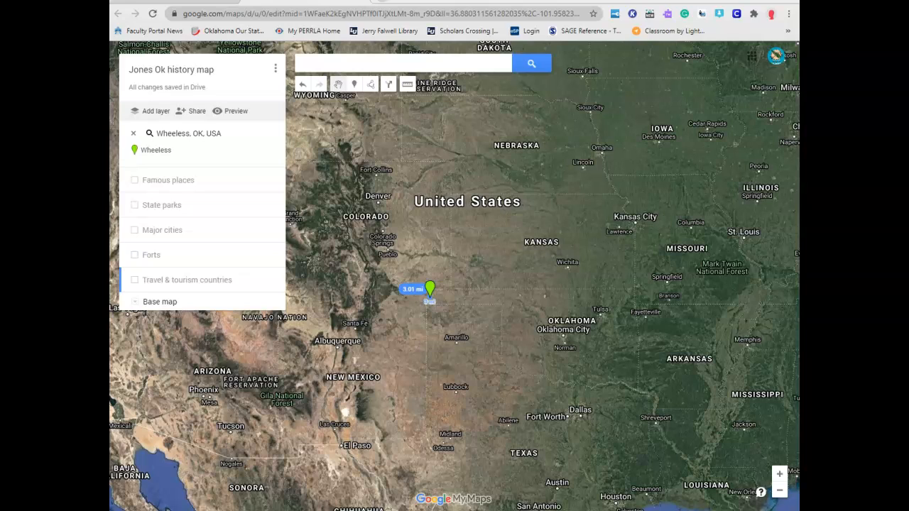
{"action": "left_click", "coordinate": [384, 63]}
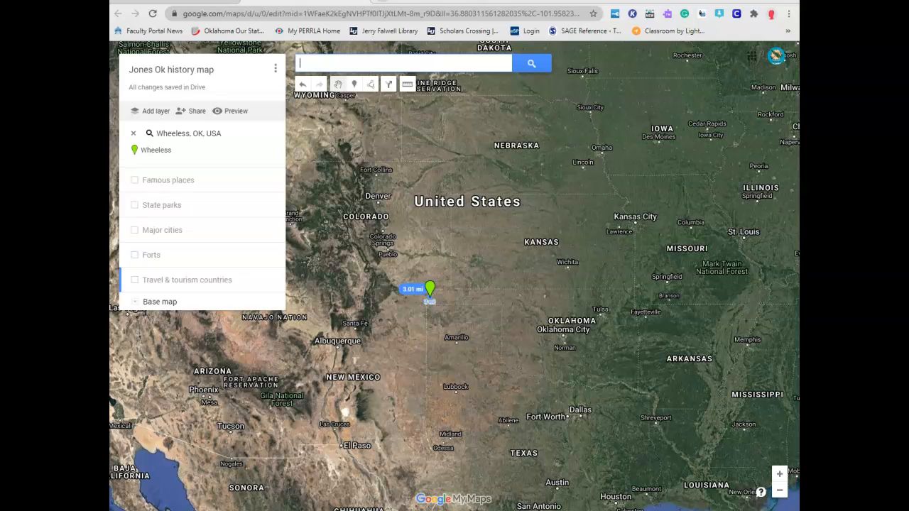
{"action": "type", "text": "36.01641, -95.78974"}
{"action": "key", "text": "Return"}
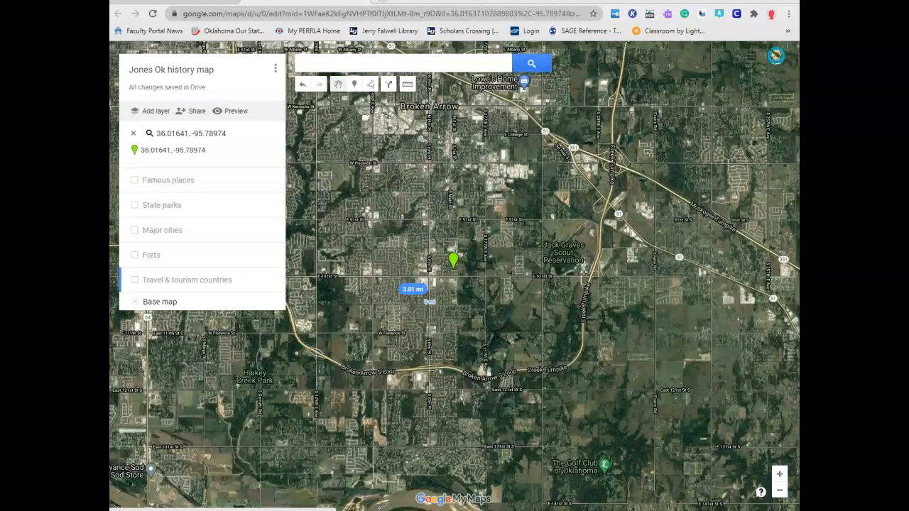
Step: Examine the surroundings of the searched coordinates up close, then view and close the result marker's details
{"action": "scroll", "coordinate": [480, 255], "scroll_direction": "up", "scroll_amount": 2}
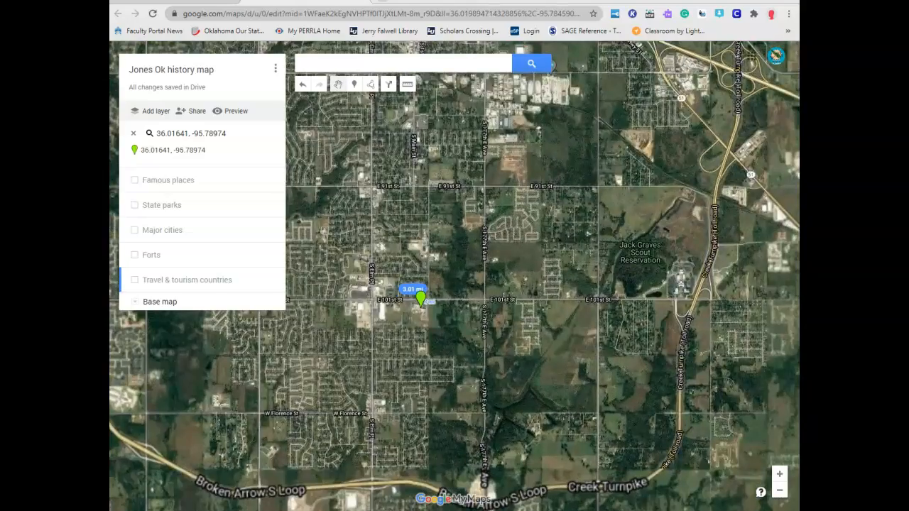
{"action": "left_click_drag", "start_coordinate": [480, 255], "coordinate": [506, 252]}
{"action": "left_click_drag", "start_coordinate": [453, 334], "coordinate": [506, 315]}
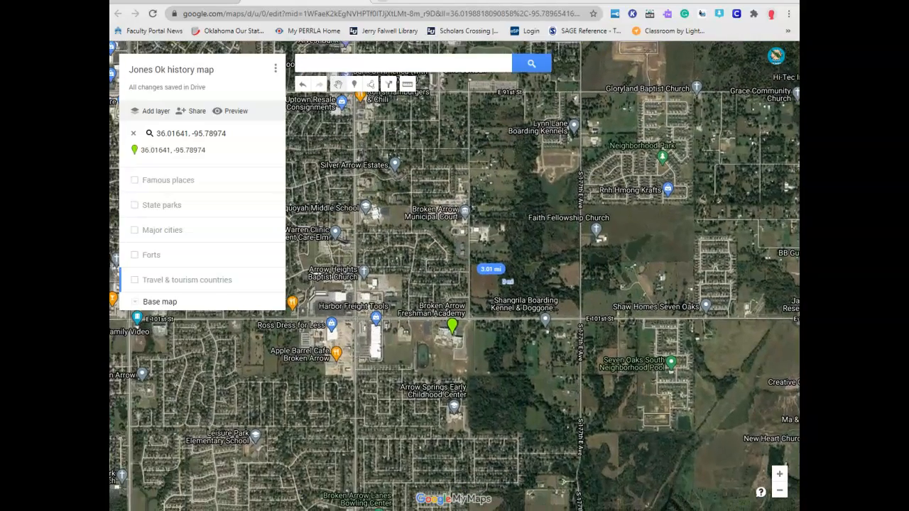
{"action": "scroll", "coordinate": [506, 315], "scroll_direction": "up", "scroll_amount": 2}
{"action": "left_click_drag", "start_coordinate": [419, 298], "coordinate": [540, 226]}
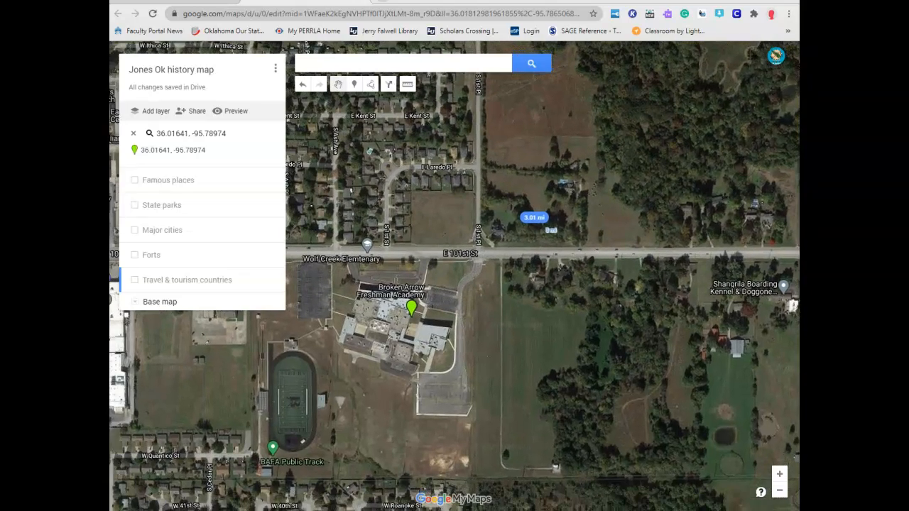
{"action": "left_click", "coordinate": [413, 306]}
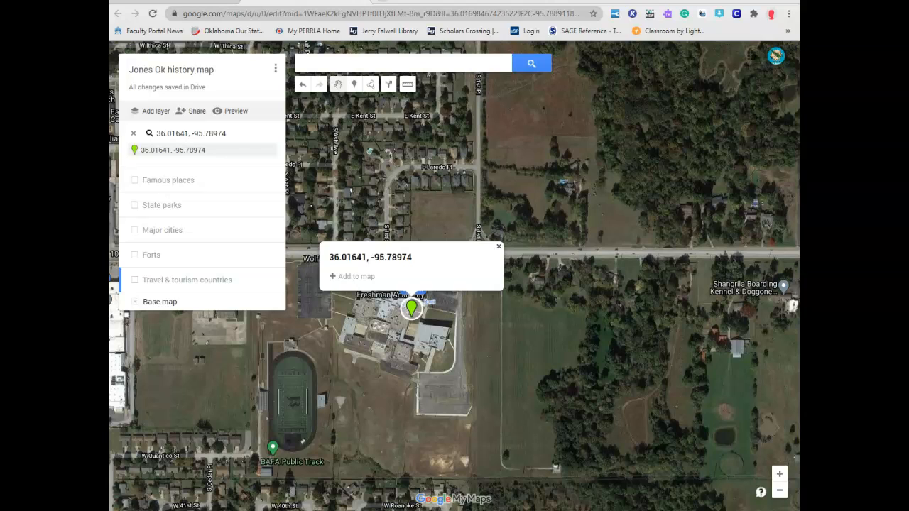
{"action": "left_click", "coordinate": [498, 247]}
Step: Set the base map to the standard light road map style and close the style choices
{"action": "scroll", "coordinate": [440, 324], "scroll_direction": "down", "scroll_amount": 1}
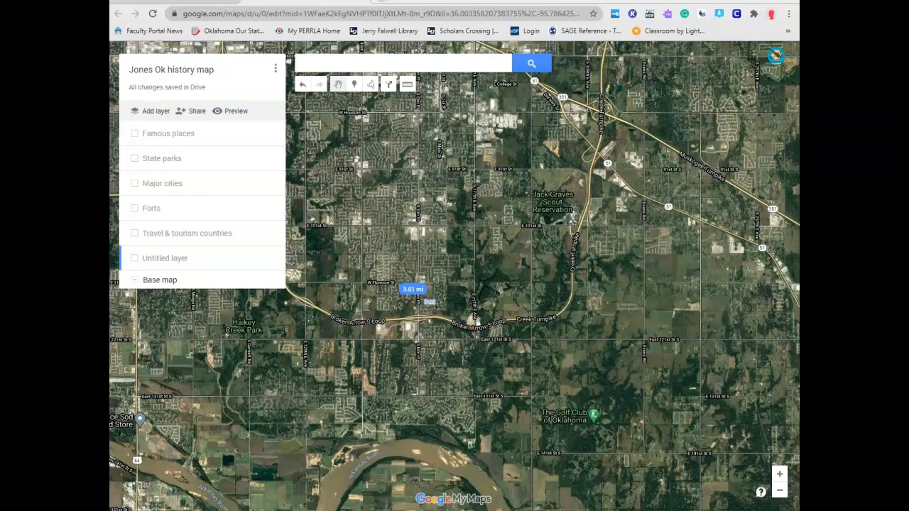
{"action": "scroll", "coordinate": [386, 221], "scroll_direction": "down", "scroll_amount": 3}
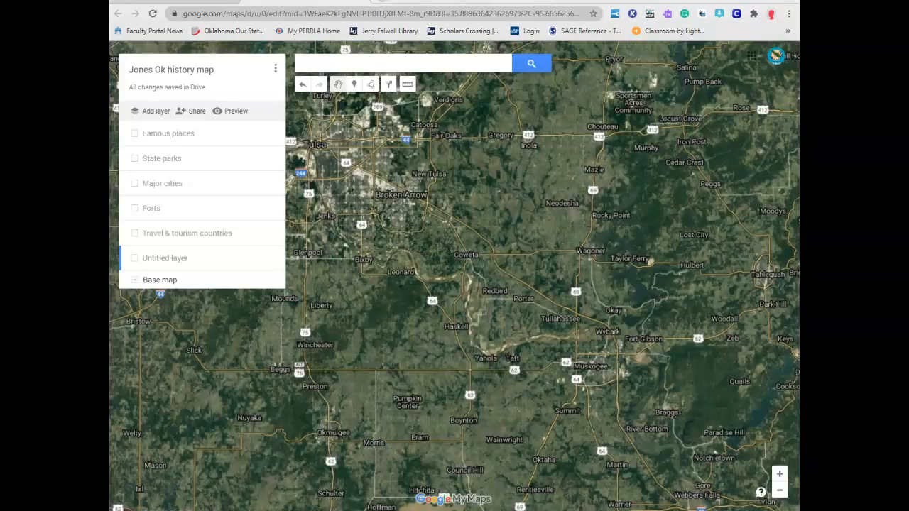
{"action": "left_click_drag", "start_coordinate": [387, 223], "coordinate": [537, 250]}
{"action": "scroll", "coordinate": [536, 251], "scroll_direction": "down", "scroll_amount": 1}
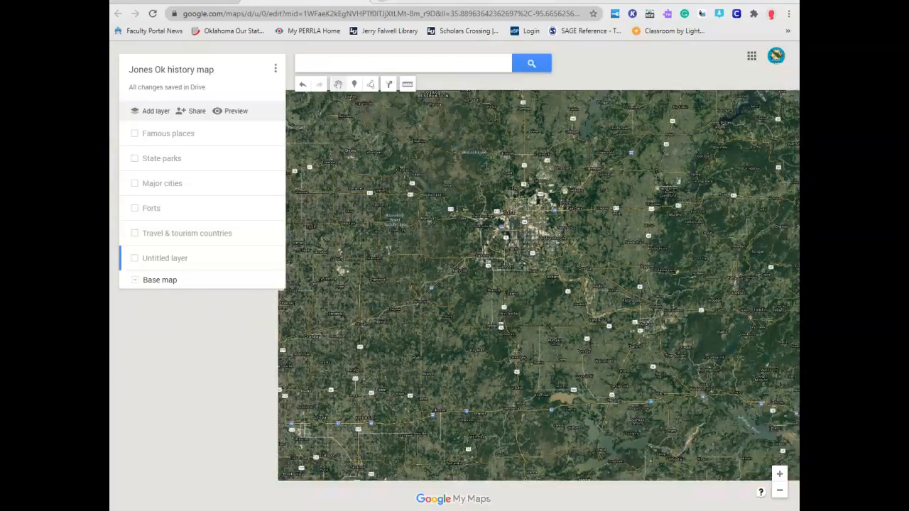
{"action": "scroll", "coordinate": [406, 264], "scroll_direction": "down", "scroll_amount": 1}
{"action": "left_click_drag", "start_coordinate": [407, 265], "coordinate": [593, 262]}
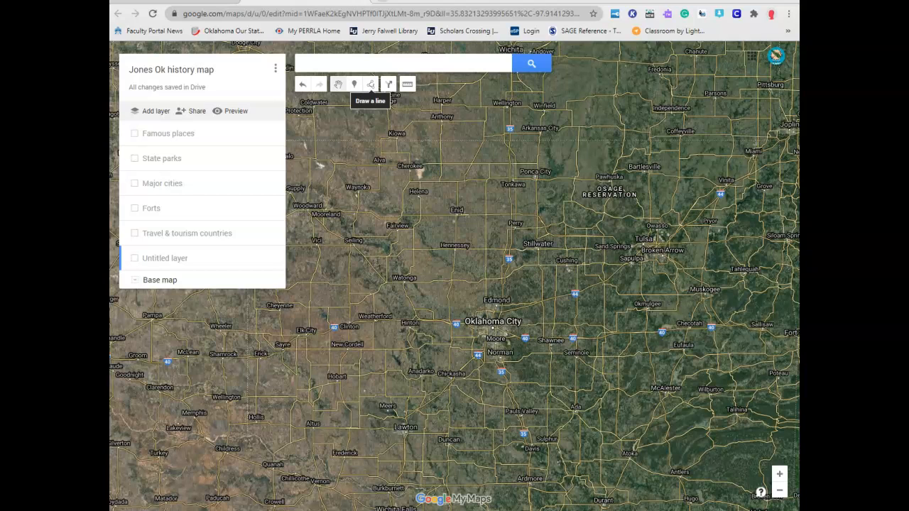
{"action": "left_click", "coordinate": [135, 280]}
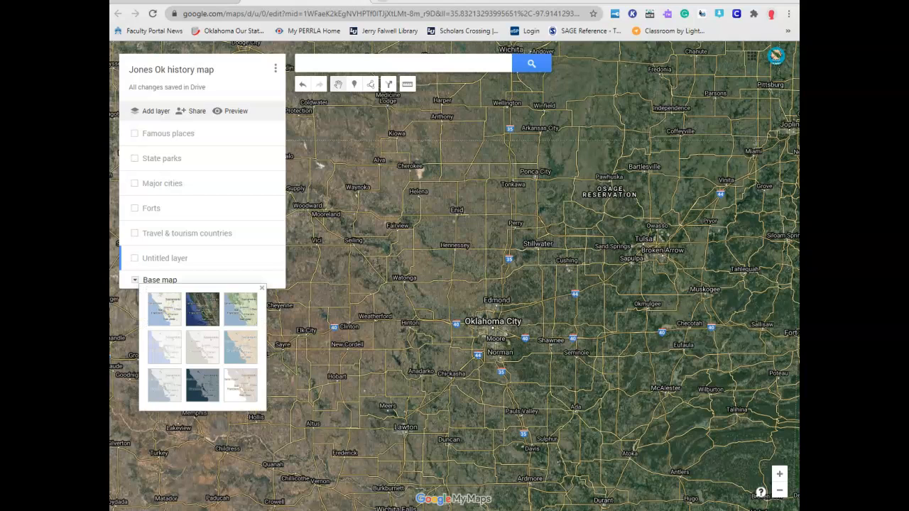
{"action": "left_click", "coordinate": [240, 308]}
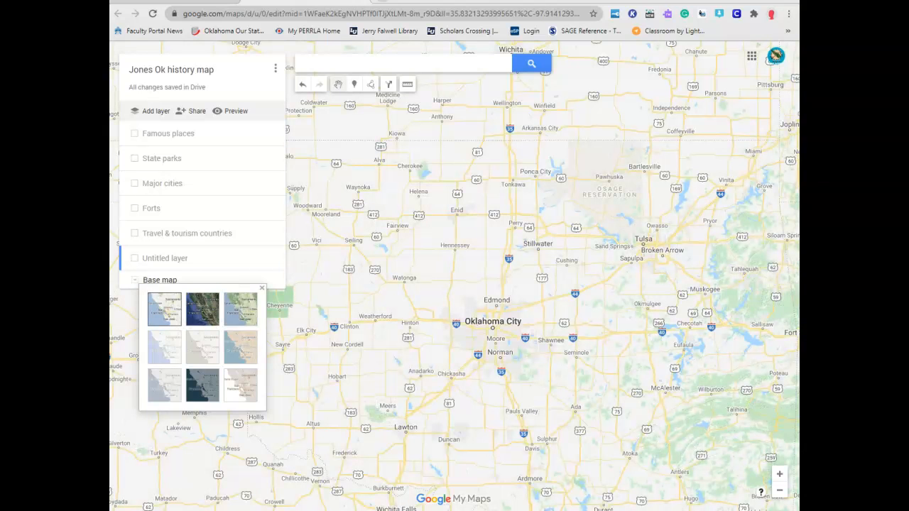
{"action": "left_click", "coordinate": [262, 287]}
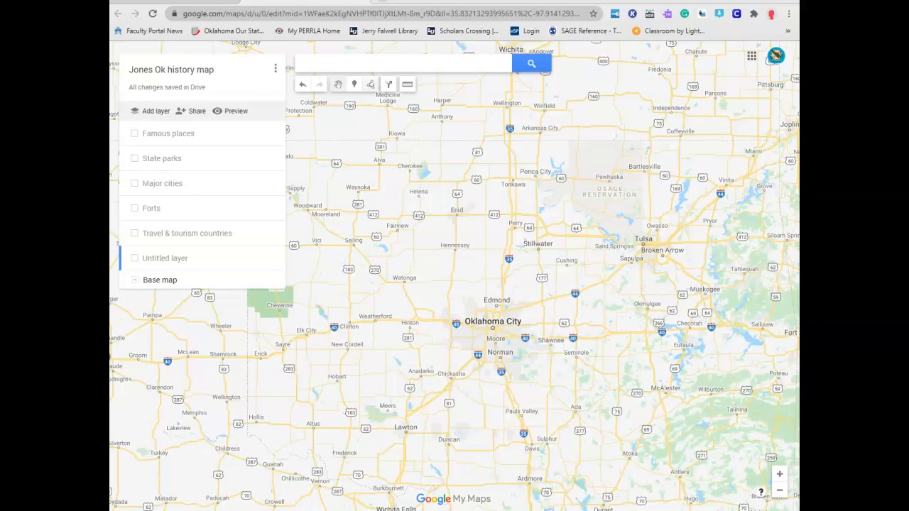
Step: Add a driving route from the Kansas Turnpike at Oklahoma's northern border, through Oklahoma City, to Gainesville, Texas
{"action": "left_click", "coordinate": [371, 85]}
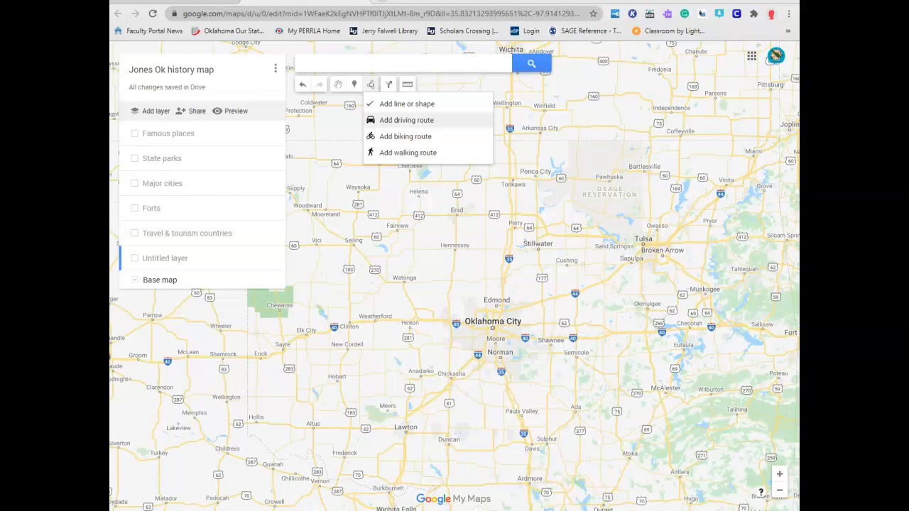
{"action": "left_click", "coordinate": [406, 120]}
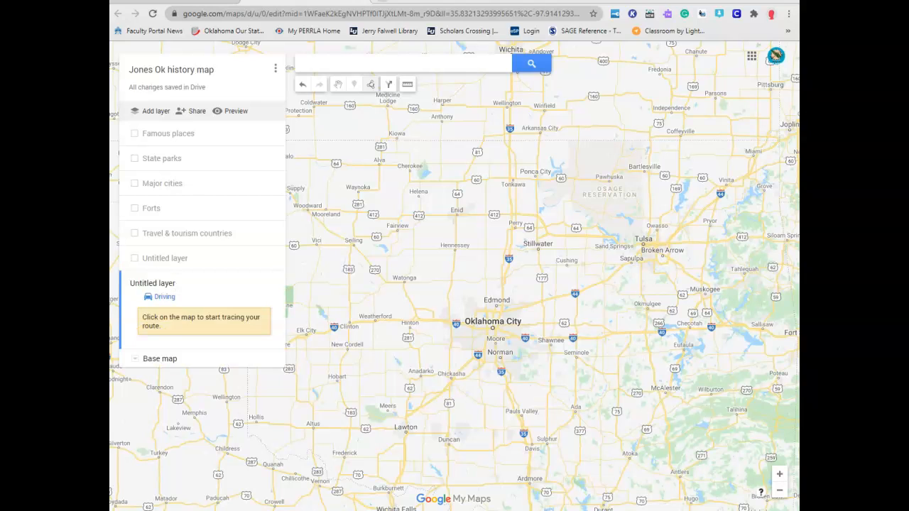
{"action": "left_click", "coordinate": [510, 139]}
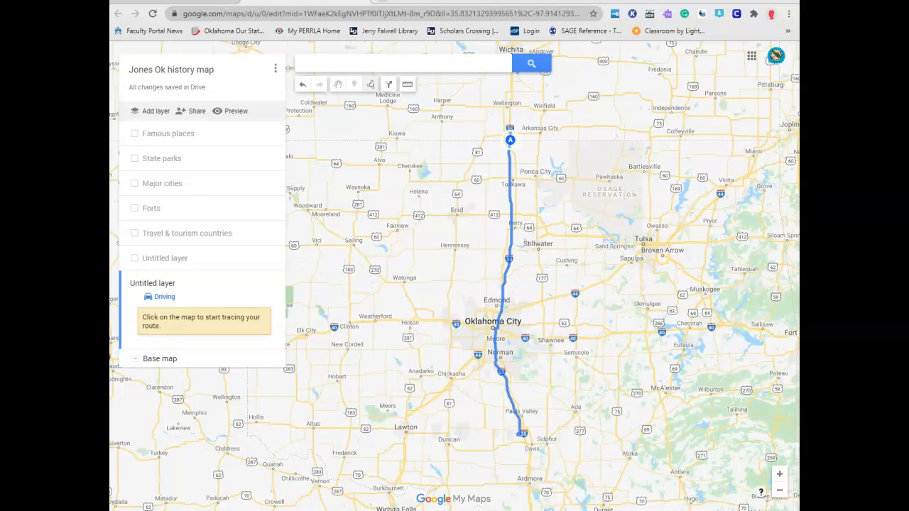
{"action": "scroll", "coordinate": [523, 446], "scroll_direction": "down", "scroll_amount": 1}
{"action": "scroll", "coordinate": [523, 449], "scroll_direction": "down", "scroll_amount": 1}
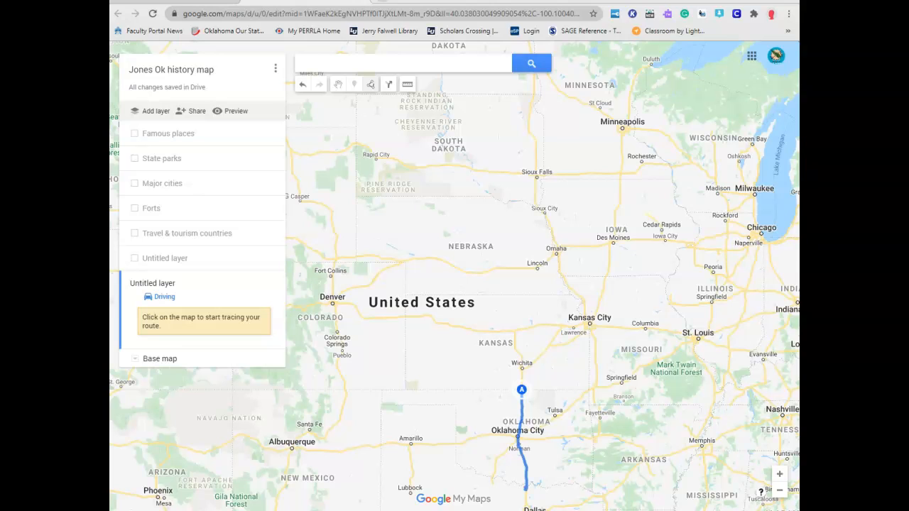
{"action": "left_click", "coordinate": [526, 488]}
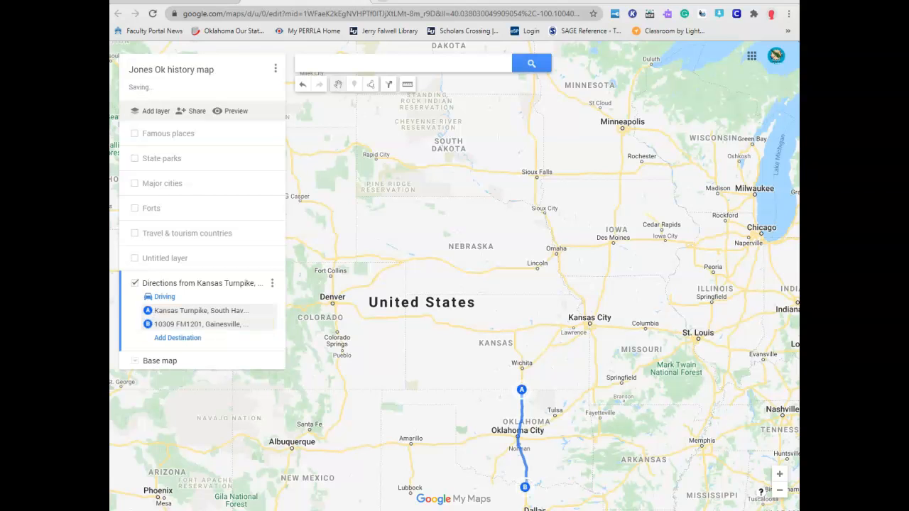
Step: Rename the new driving directions layer as I-35 and save the name
{"action": "left_click", "coordinate": [202, 283]}
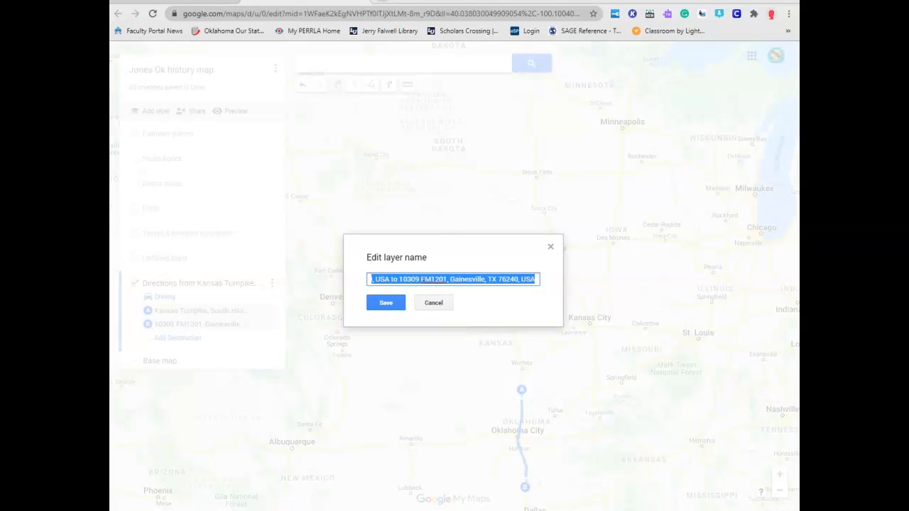
{"action": "type", "text": "I-35"}
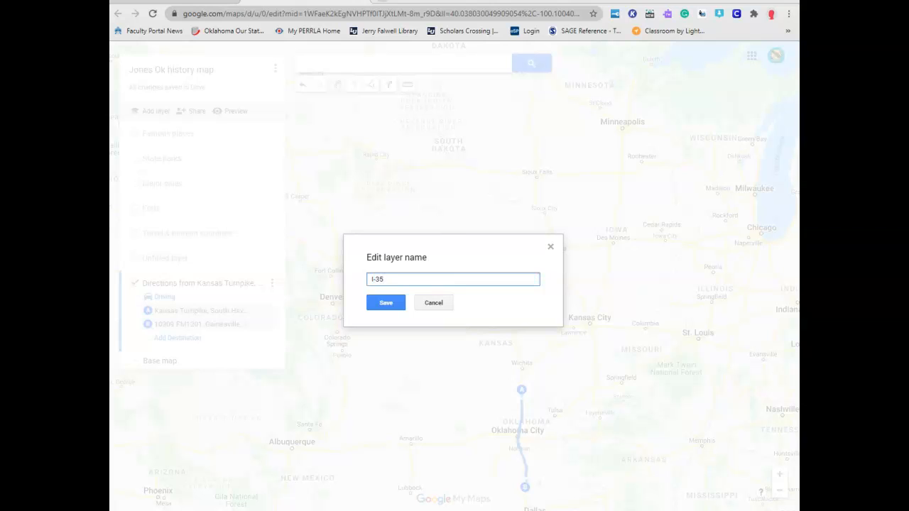
{"action": "key", "text": "Return"}
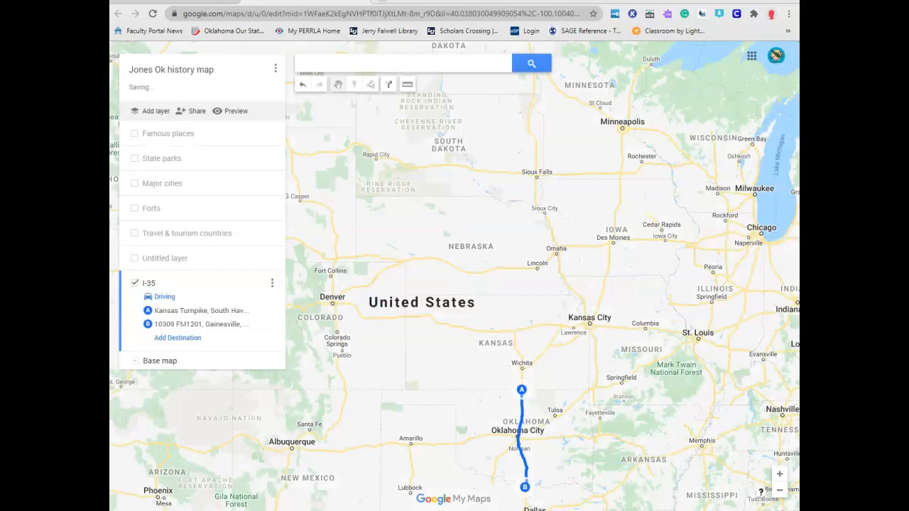